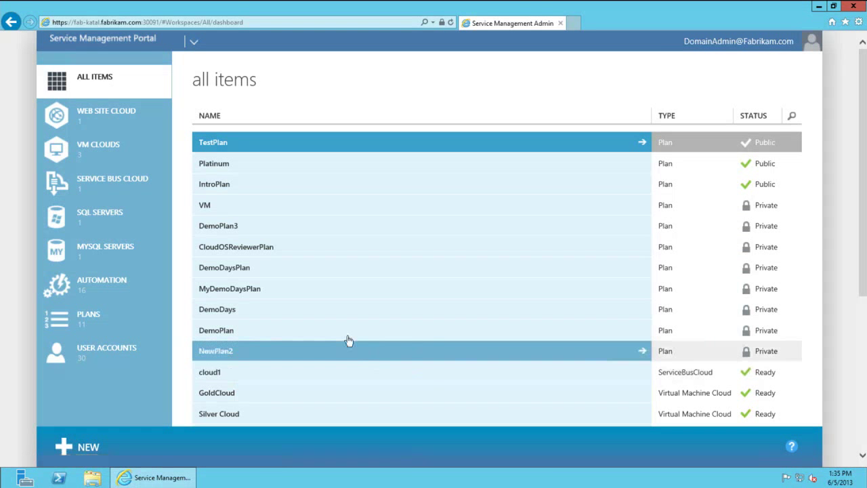
Browse the user accounts and open the account enrolled on 5/15/2013 at 8:41:24 AM
left_click(112, 349)
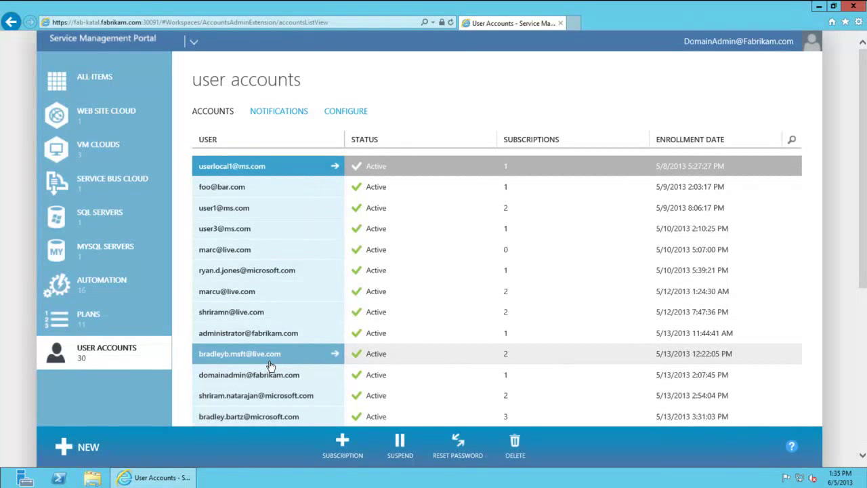
left_click_drag(865, 268, 864, 322)
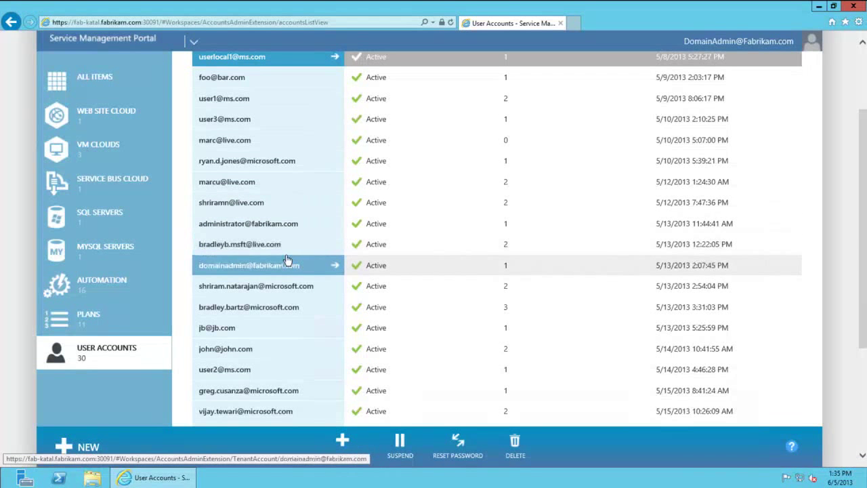
scroll(288, 254, "up", 3)
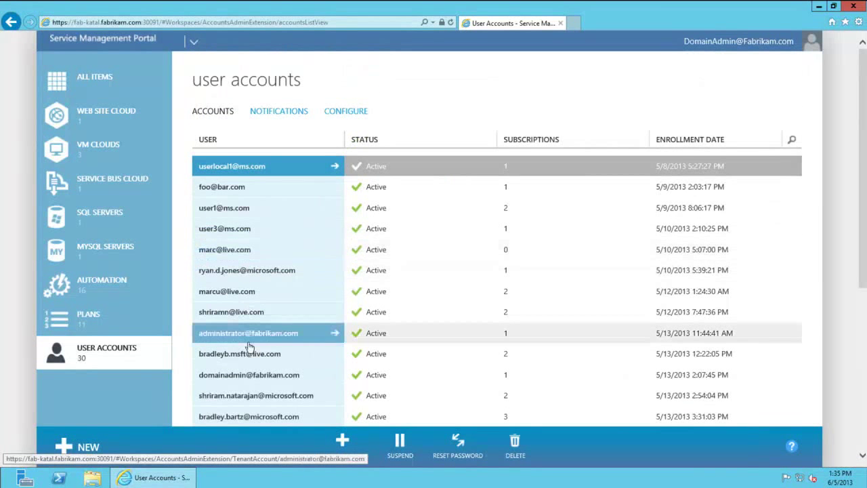
scroll(247, 353, "down", 3)
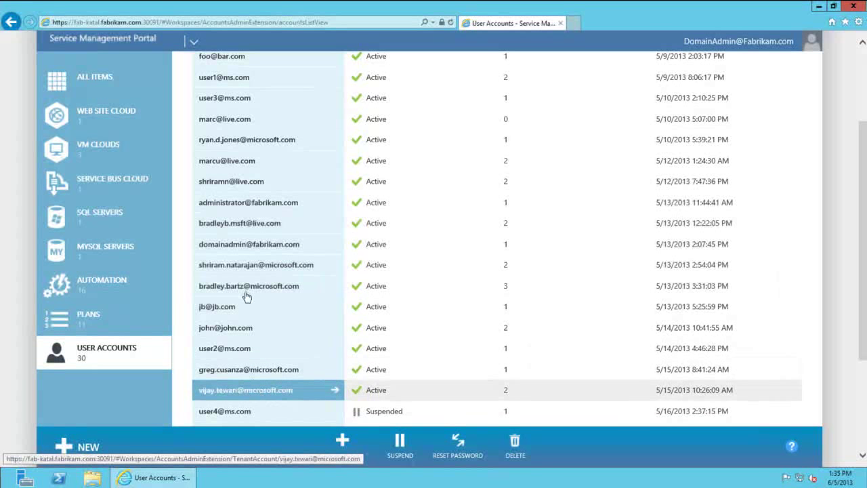
scroll(248, 289, "down", 2)
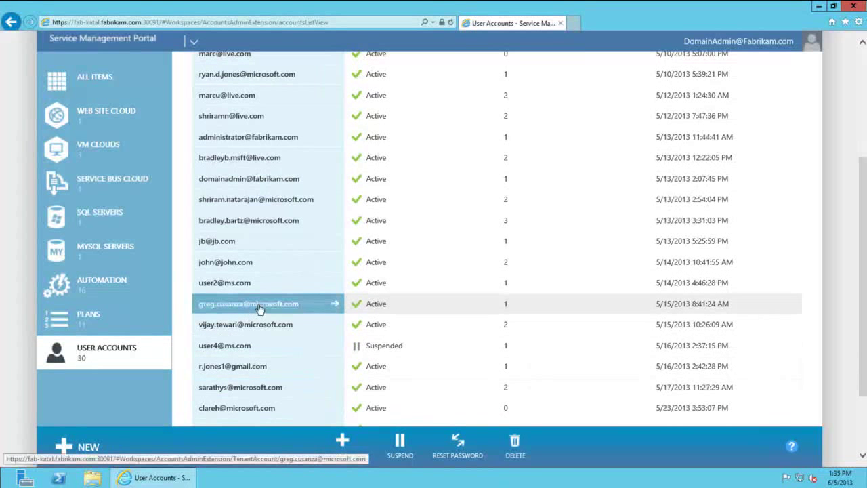
left_click(260, 308)
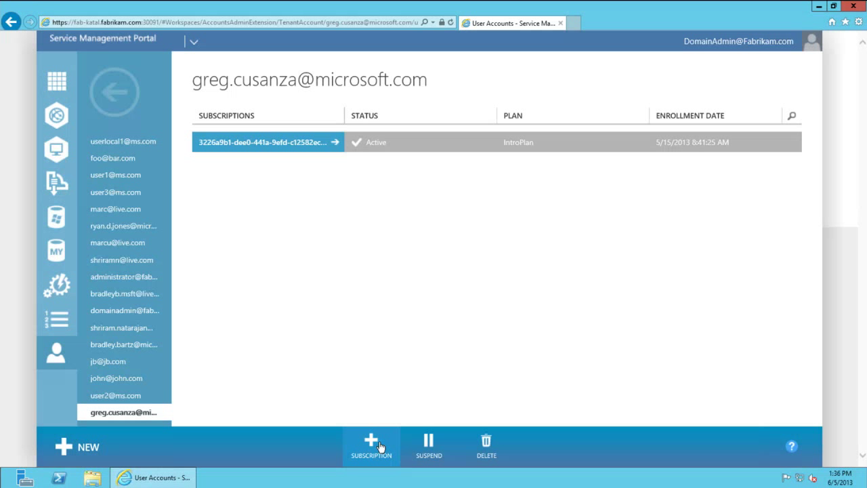
Open the account's IntroPlan subscription and examine its resource usage dashboard
left_click(244, 142)
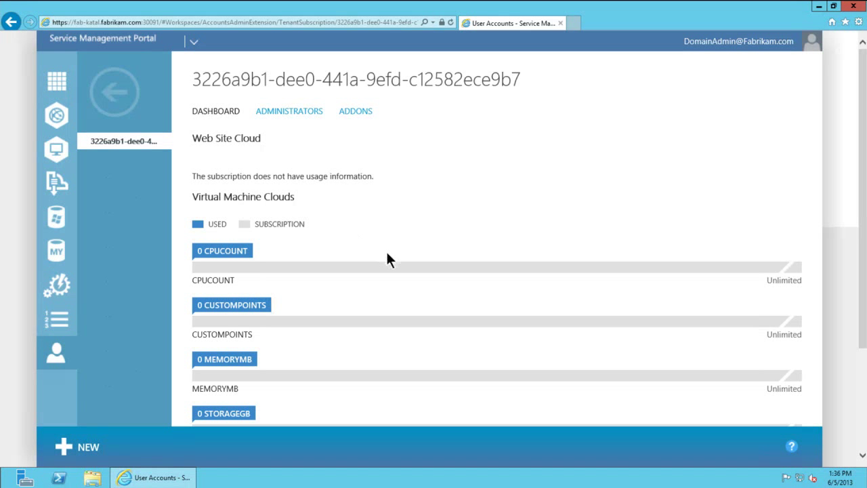
scroll(383, 257, "down", 2)
scroll(384, 257, "up", 2)
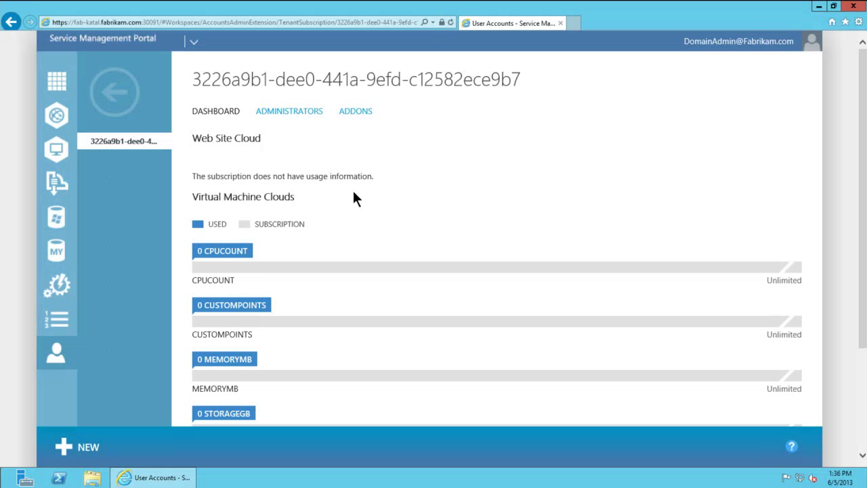
View the subscription's administrators and the form for adding a co-administrator, leaving it without adding anyone
left_click(290, 113)
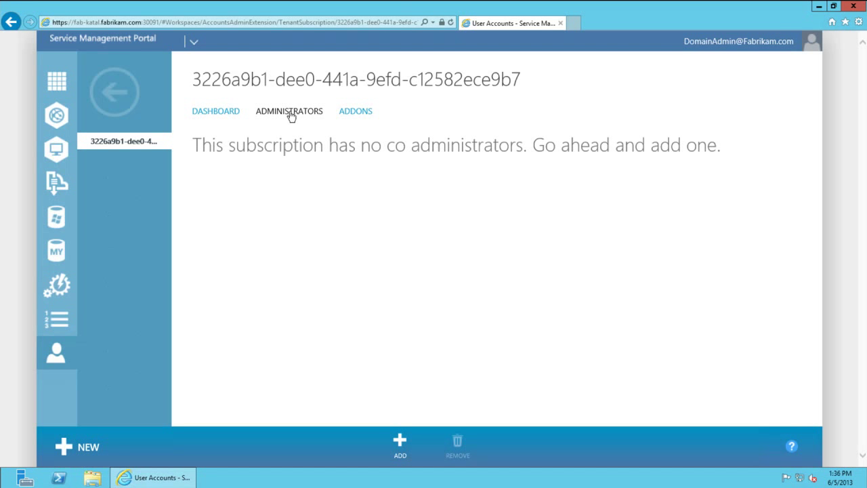
left_click(407, 459)
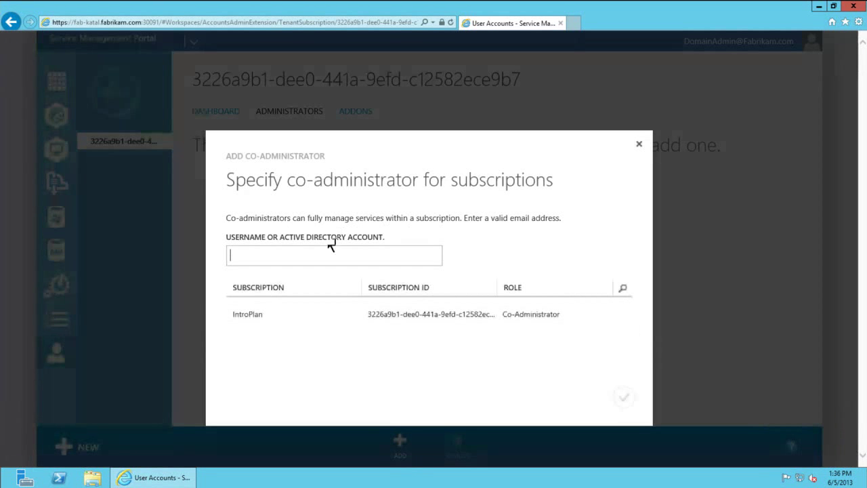
left_click(641, 147)
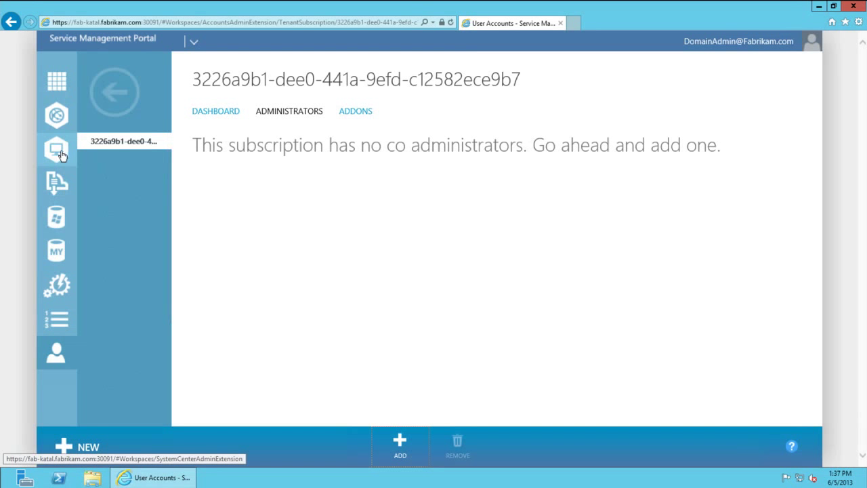
Start a new hosting plan from the plans list and name it TechEdDemoPlan
left_click(54, 328)
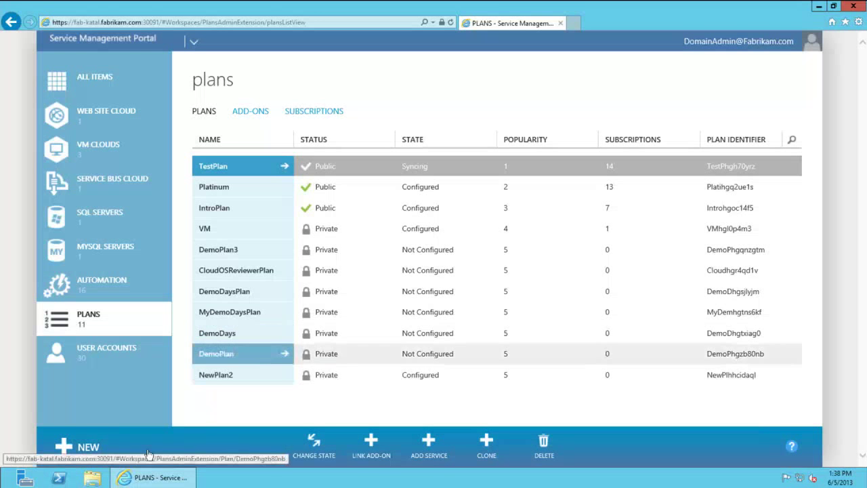
left_click(79, 449)
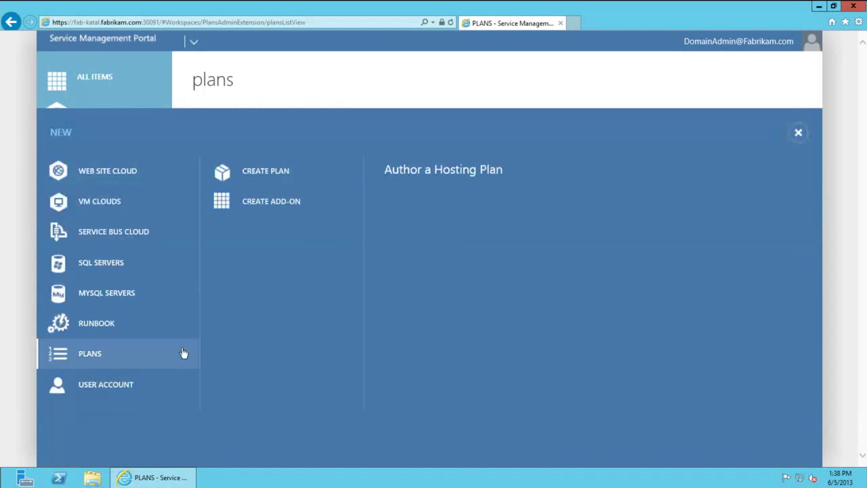
left_click(265, 171)
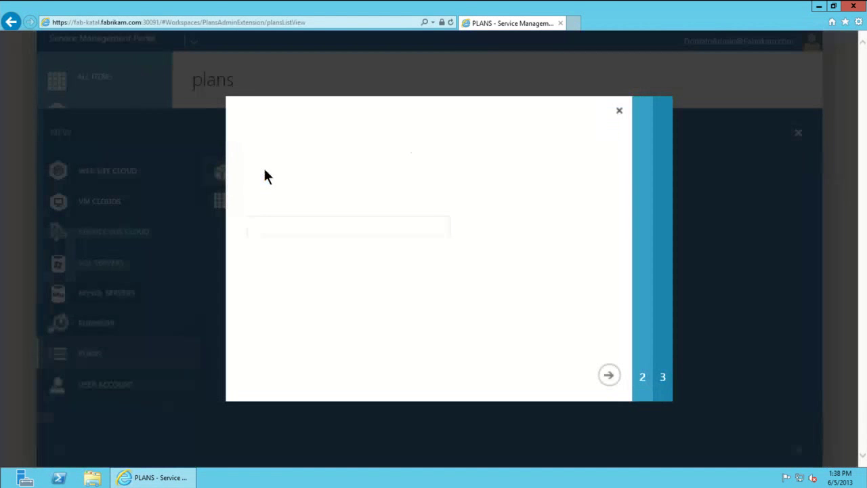
type("Ted")
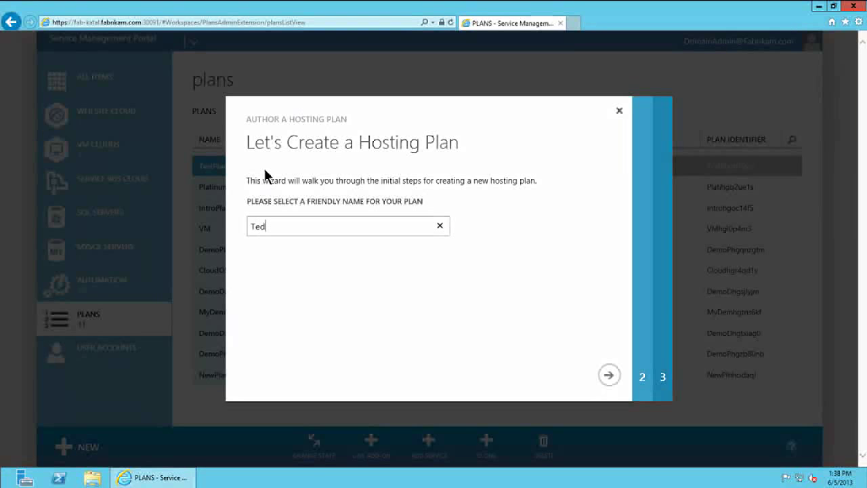
key("BackSpace")
type("csh")
key("BackSpace")
key("BackSpace")
type("hEdDemo")
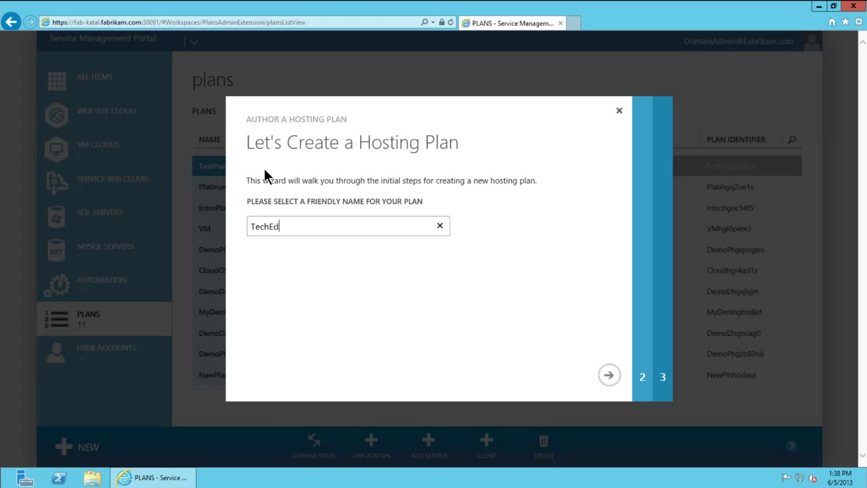
type("Plan")
left_click(605, 374)
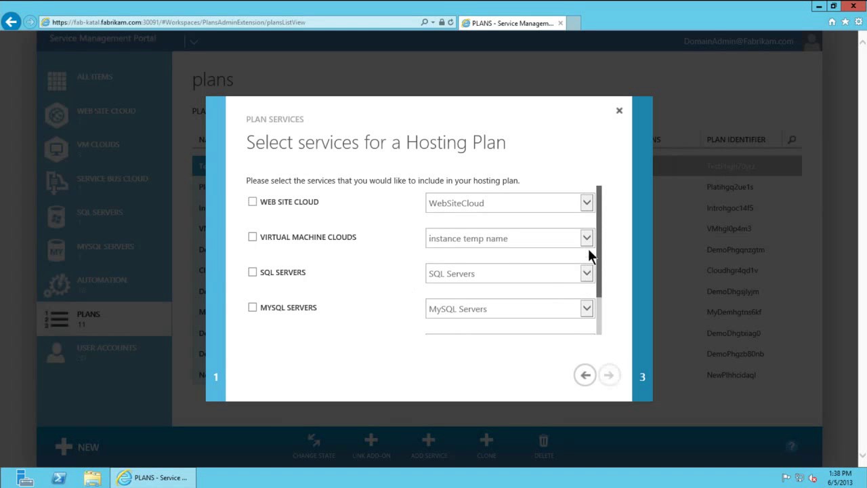
Try to create the plan with the Web Site Cloud, Virtual Machine Clouds and SQL Servers services and no add-ons
left_click_drag(597, 229, 595, 197)
left_click(254, 218)
left_click(254, 240)
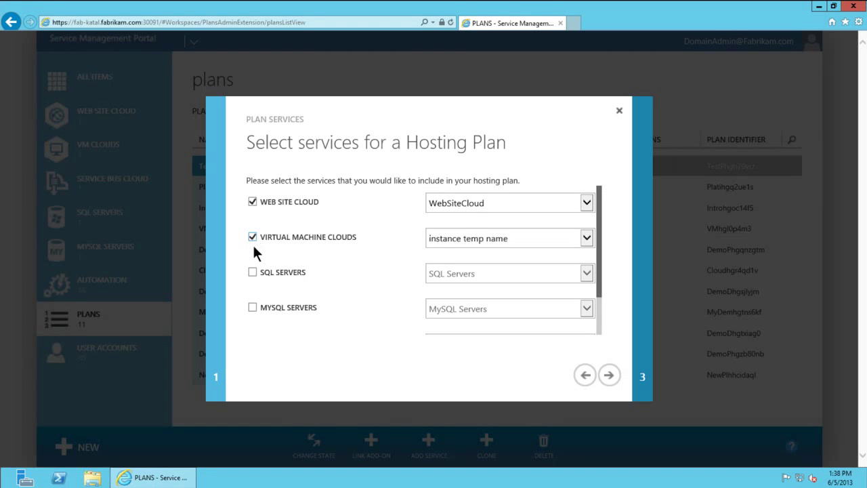
left_click(252, 273)
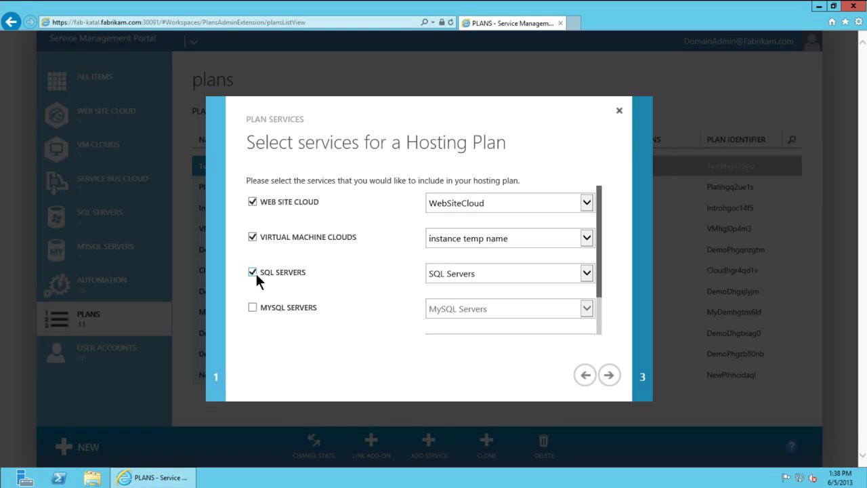
left_click(608, 374)
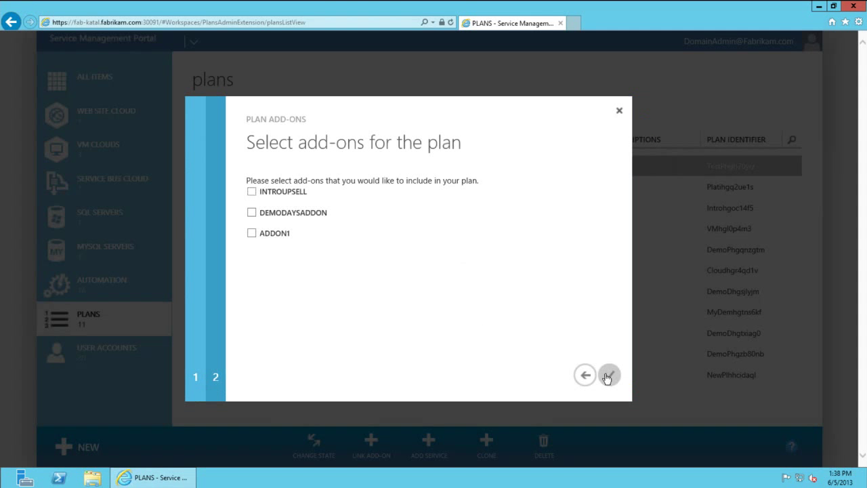
left_click(610, 376)
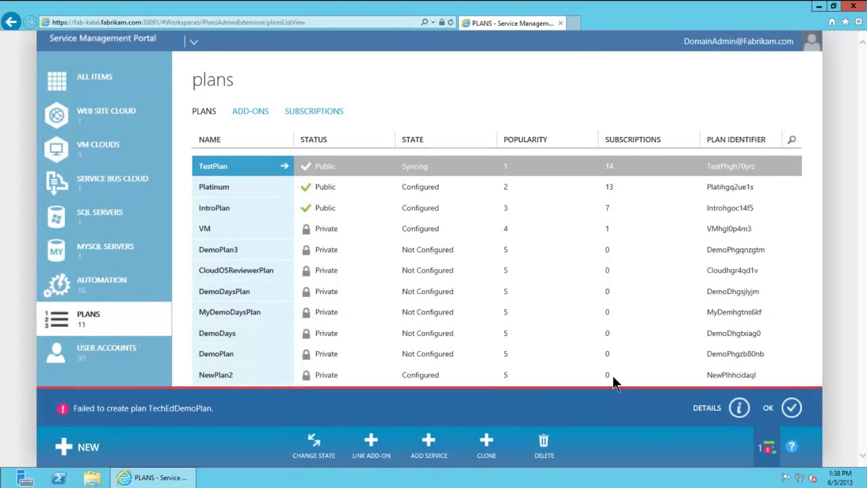
left_click(790, 407)
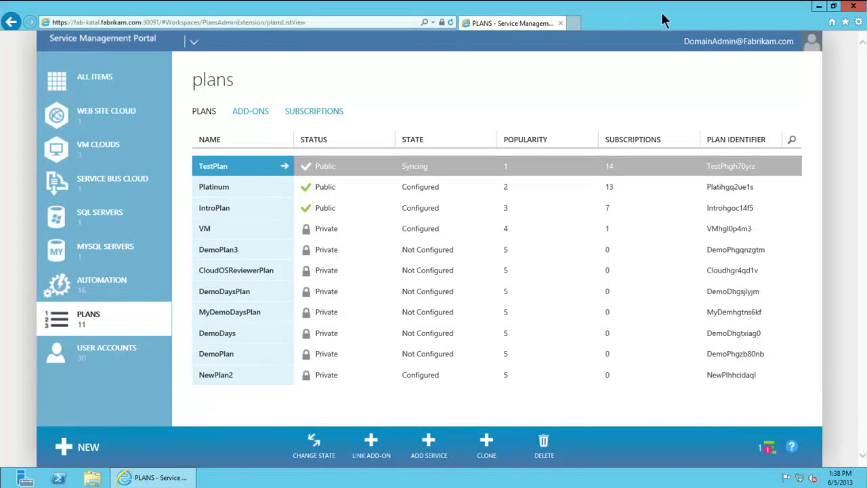
Reload the plans list and start another hosting plan named testPlan2
left_click(451, 23)
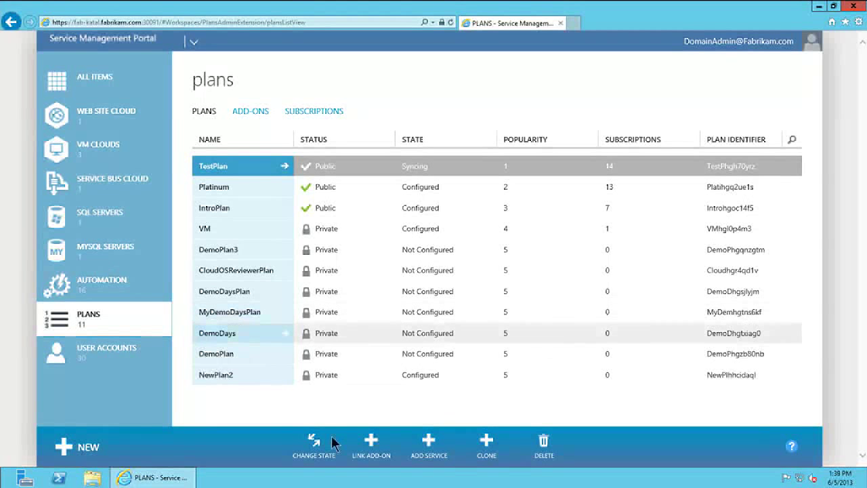
left_click(71, 449)
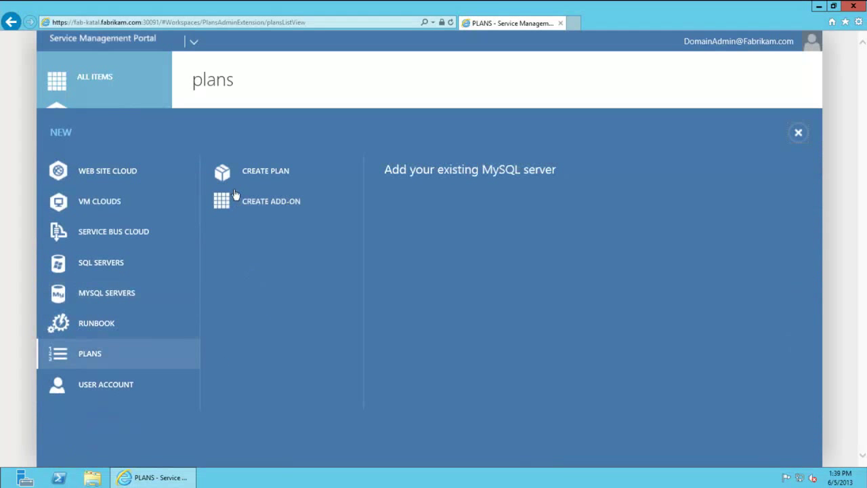
left_click(260, 170)
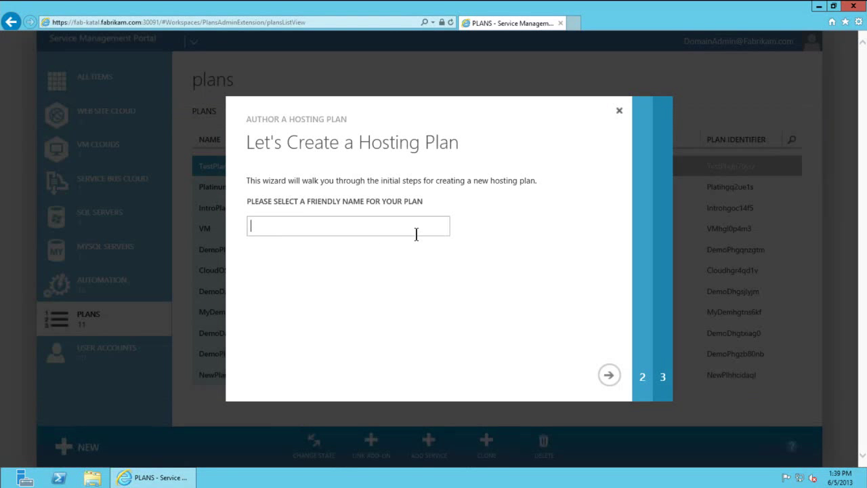
type("testPlan2")
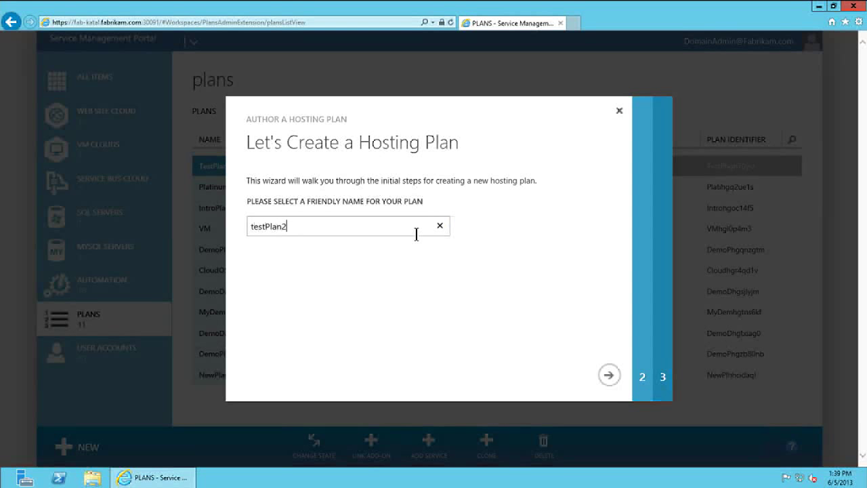
left_click(608, 376)
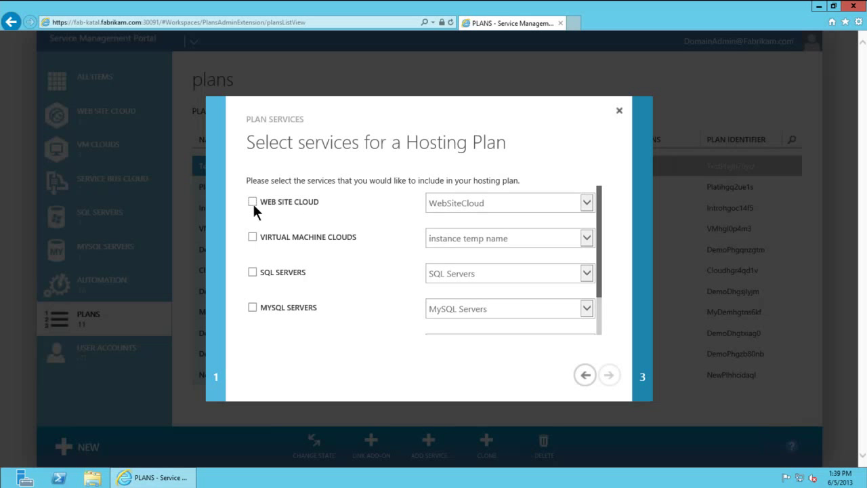
Try to create testPlan2 with the Virtual Machine Clouds and SQL Servers services and no add-ons
left_click(251, 233)
left_click(253, 271)
left_click(609, 375)
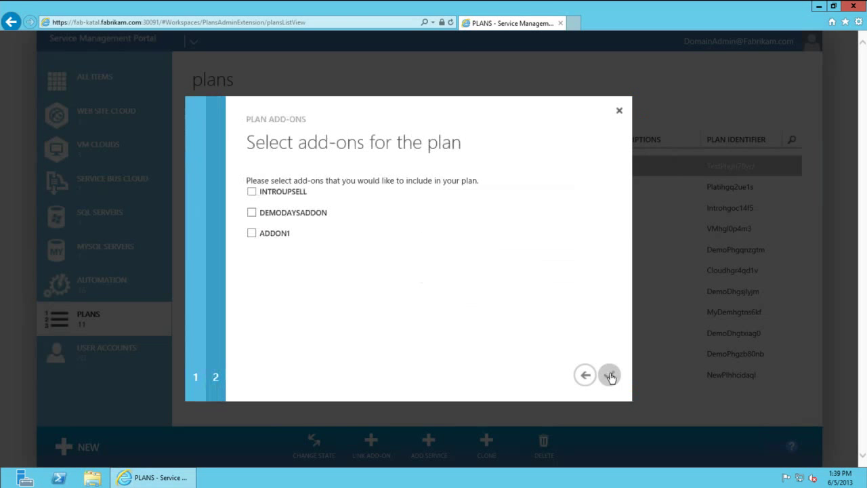
left_click(611, 376)
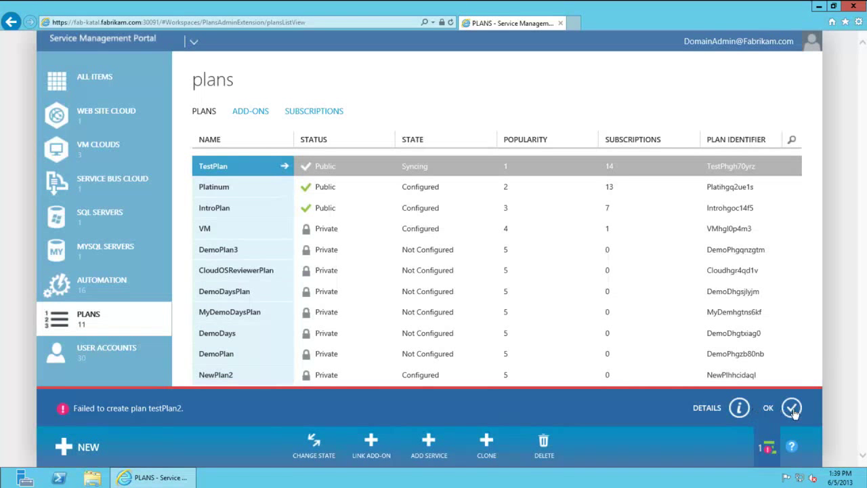
left_click(791, 408)
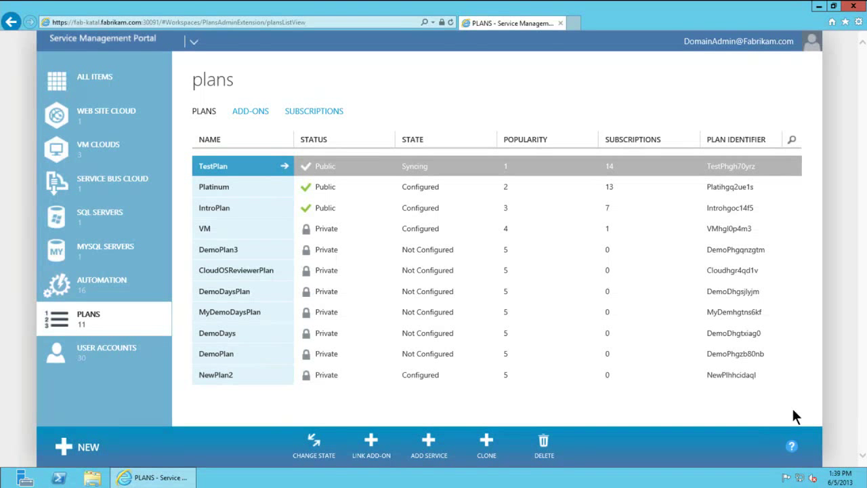
Open the Platinum plan and review its sign-up chart, plan services and add-ons
left_click(208, 190)
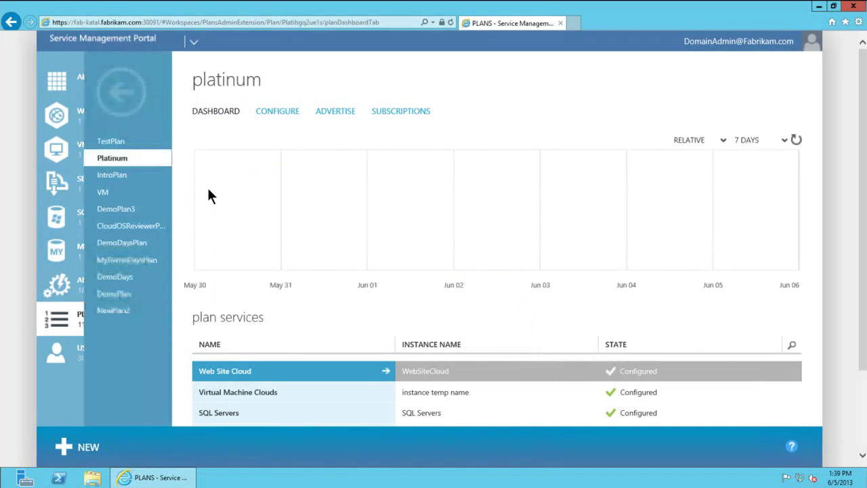
scroll(416, 336, "down", 3)
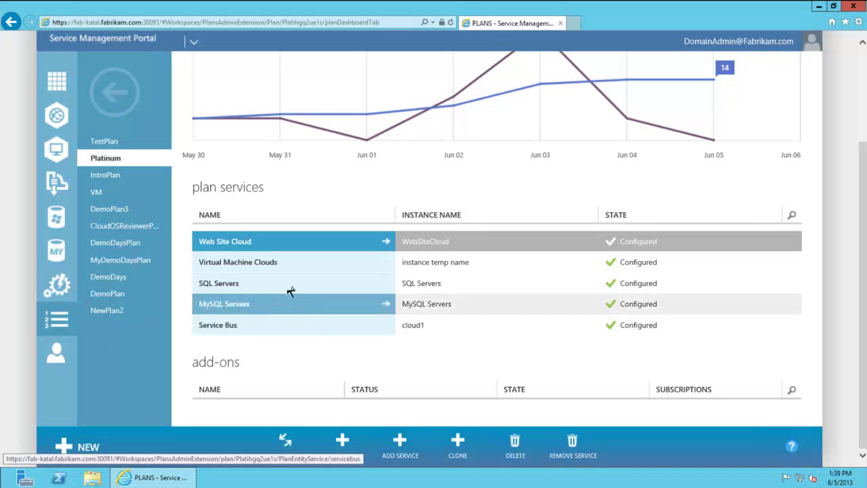
scroll(520, 187, "up", 3)
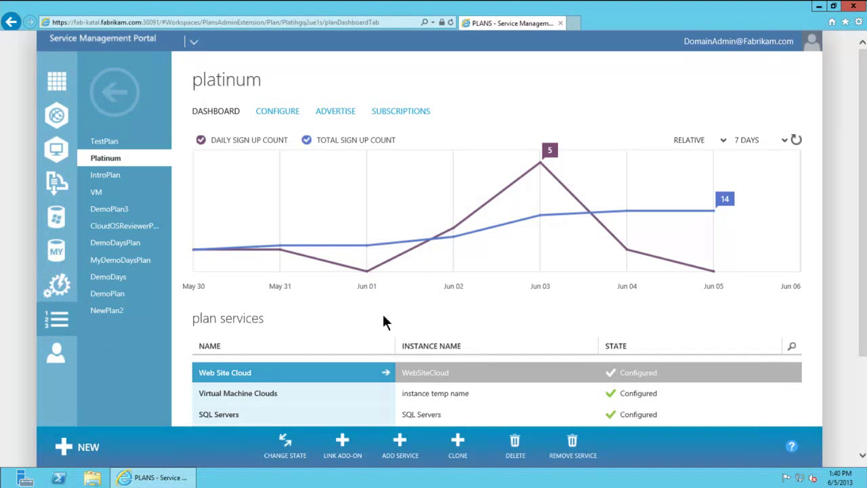
Examine the Platinum plan's Virtual Machine Clouds settings, from cloud provider and usage limits through networks, hardware profiles, templates and gallery
left_click(241, 394)
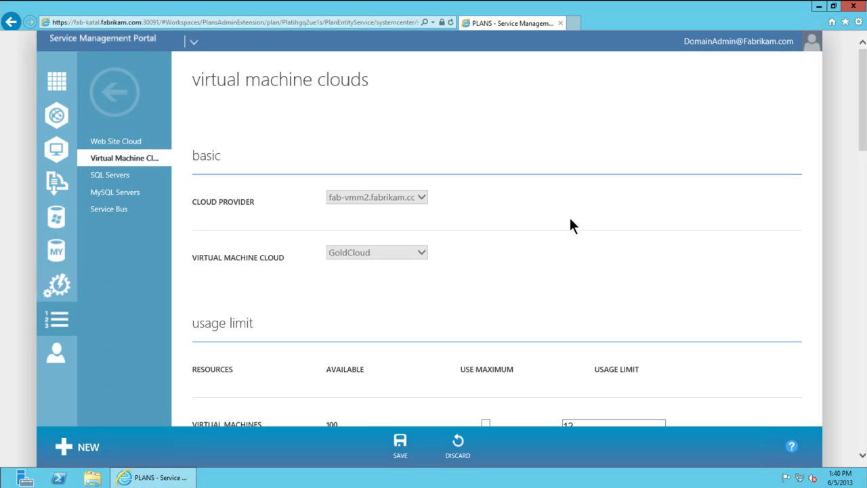
scroll(569, 219, "down", 2)
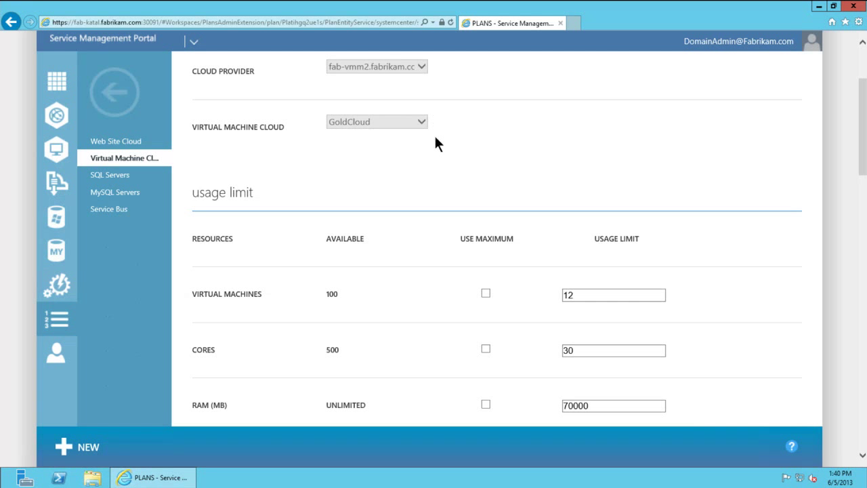
left_click_drag(864, 143, 862, 185)
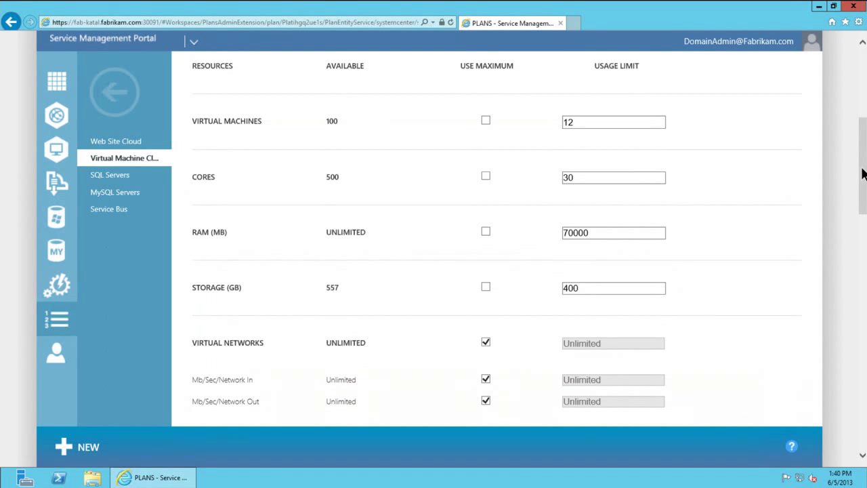
left_click_drag(864, 173, 865, 264)
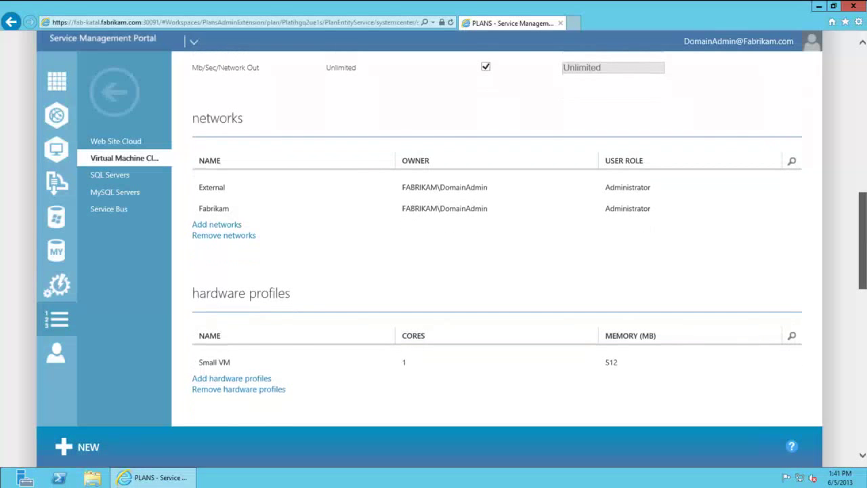
scroll(497, 238, "down", 3)
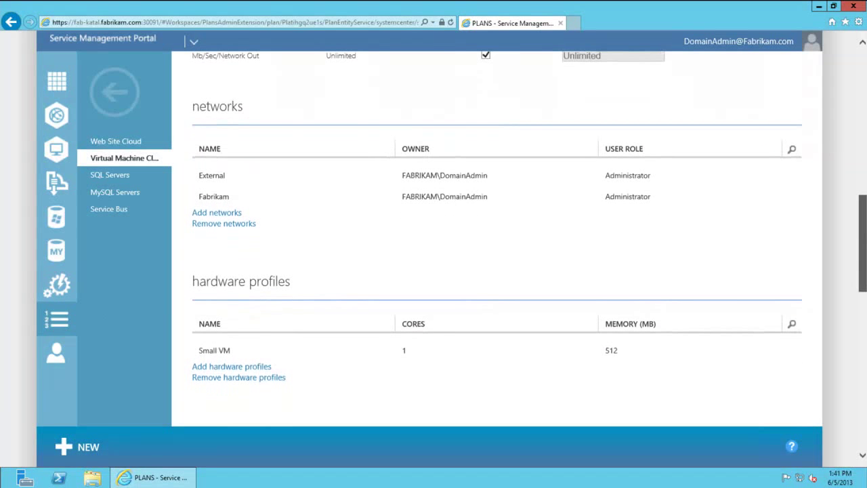
scroll(496, 238, "down", 3)
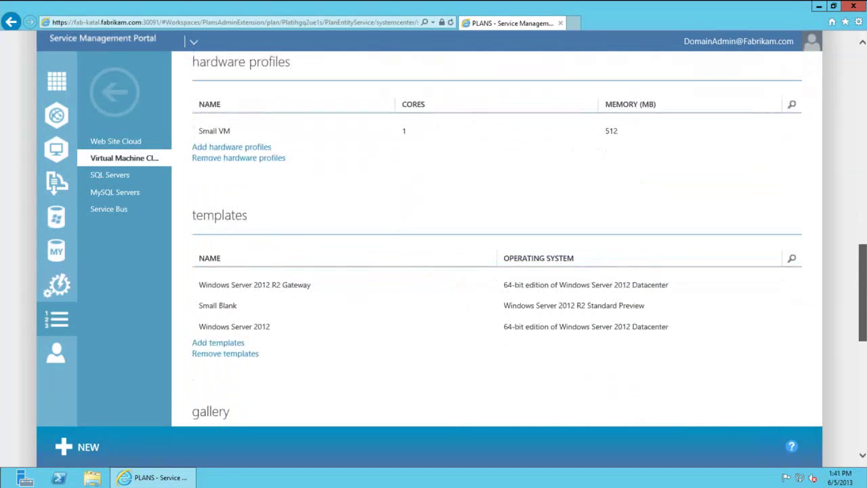
scroll(865, 357, "down", 3)
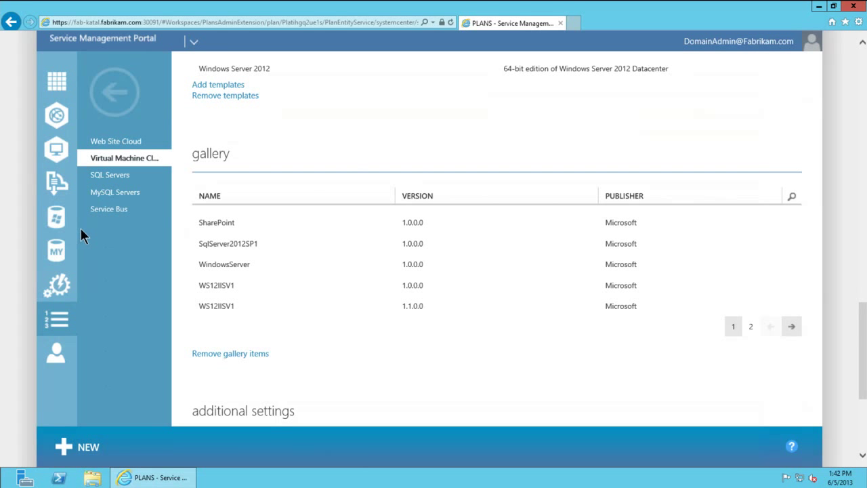
Create a plan add-on named JBPlanAdd-on that includes the Virtual Machine Clouds service
left_click(87, 457)
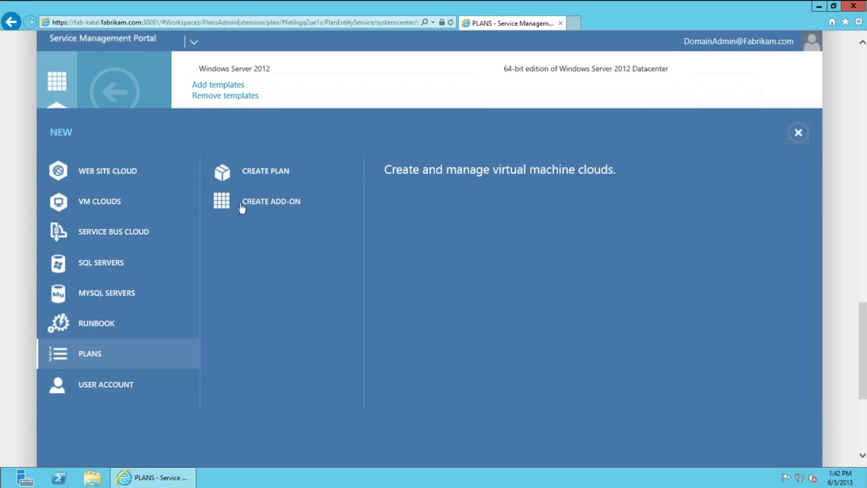
left_click(270, 203)
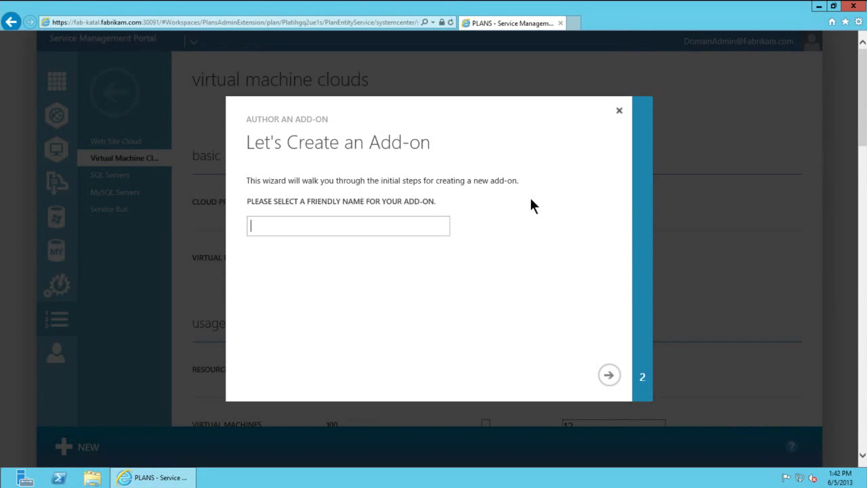
type("JBPlanAdd-on")
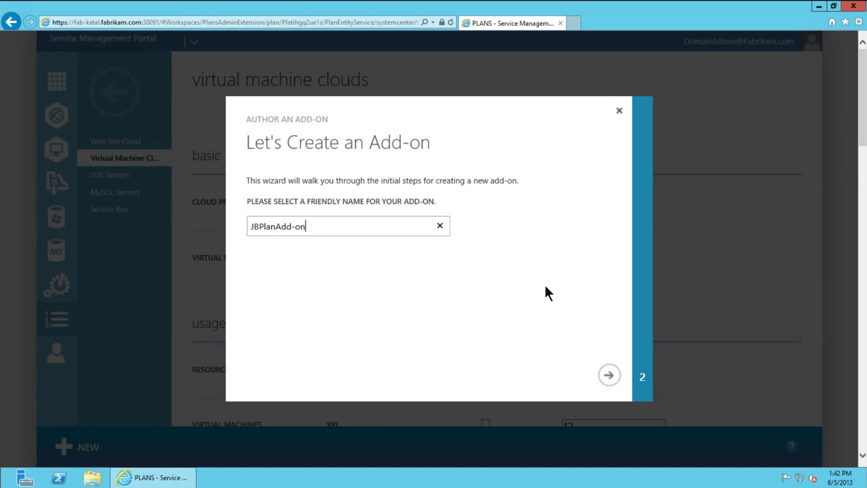
left_click(608, 374)
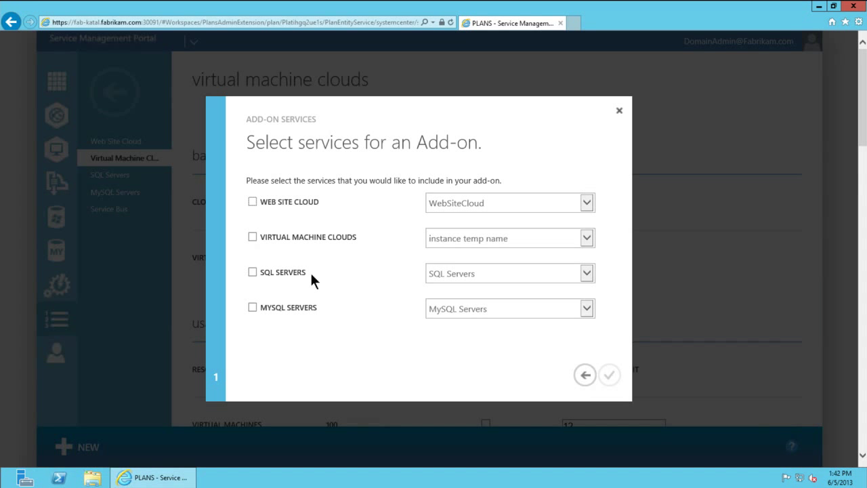
left_click(252, 238)
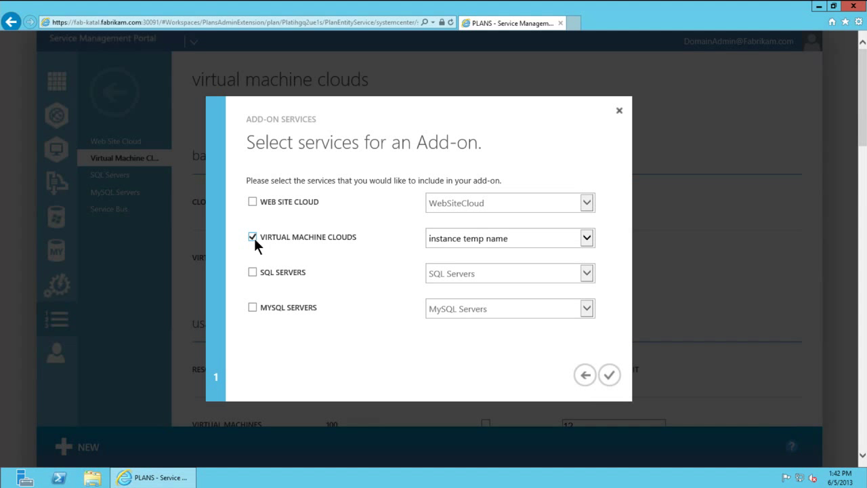
left_click(609, 381)
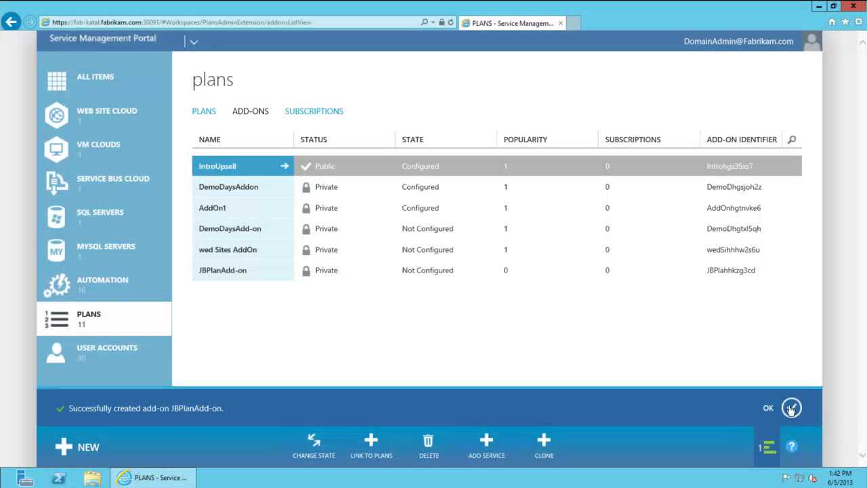
left_click(792, 407)
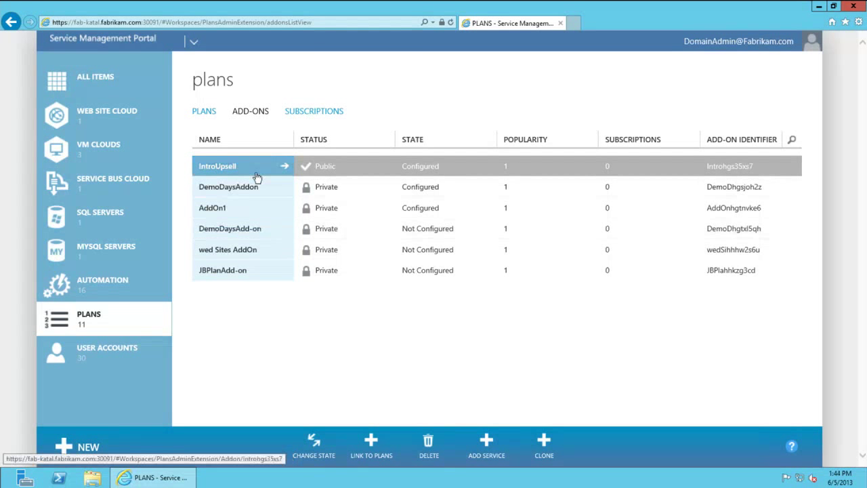
View the service bus cloud list, and inspect WebSiteCloud's dashboard and configuration settings
left_click(101, 187)
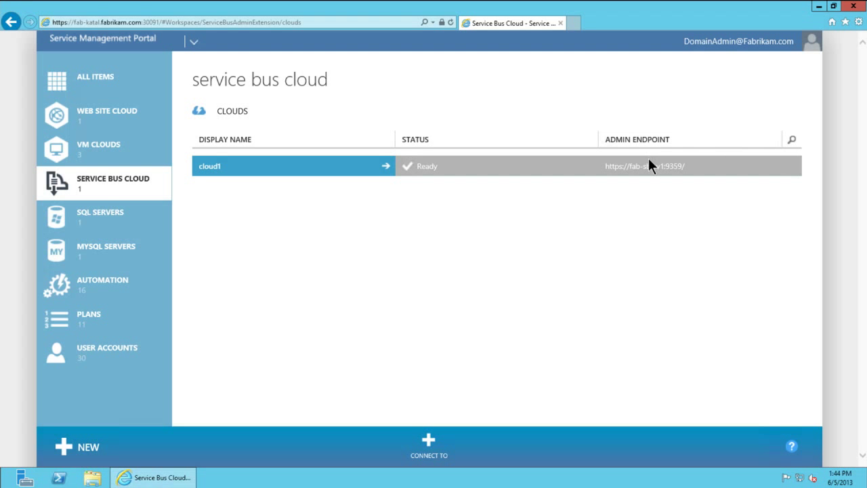
left_click(99, 119)
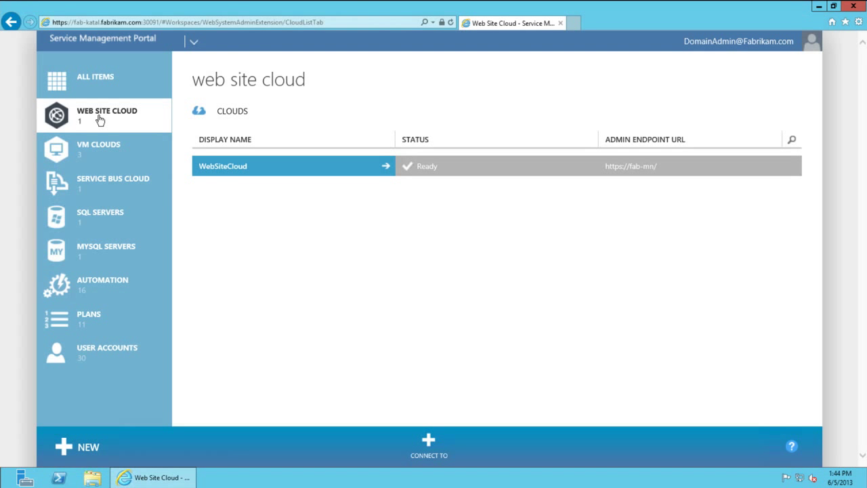
left_click(232, 169)
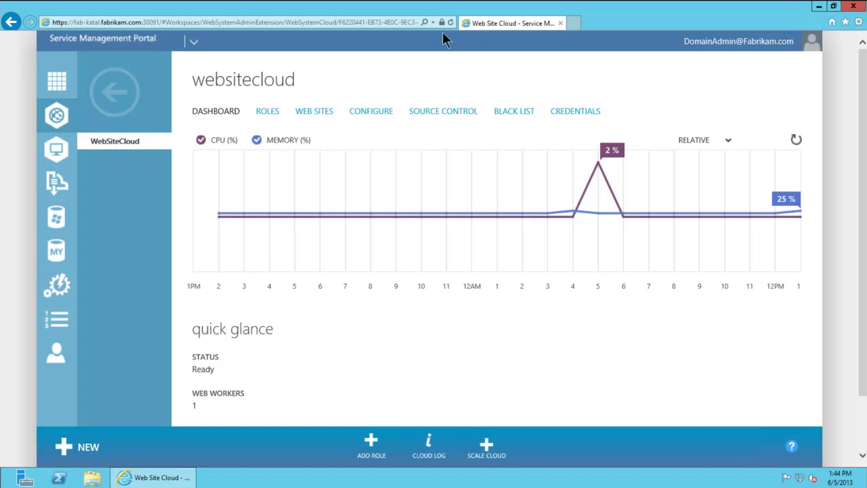
left_click(372, 117)
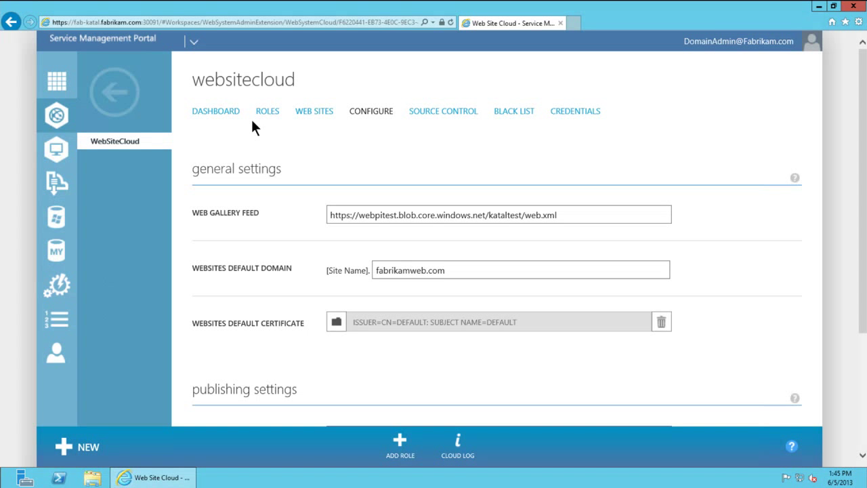
left_click(212, 115)
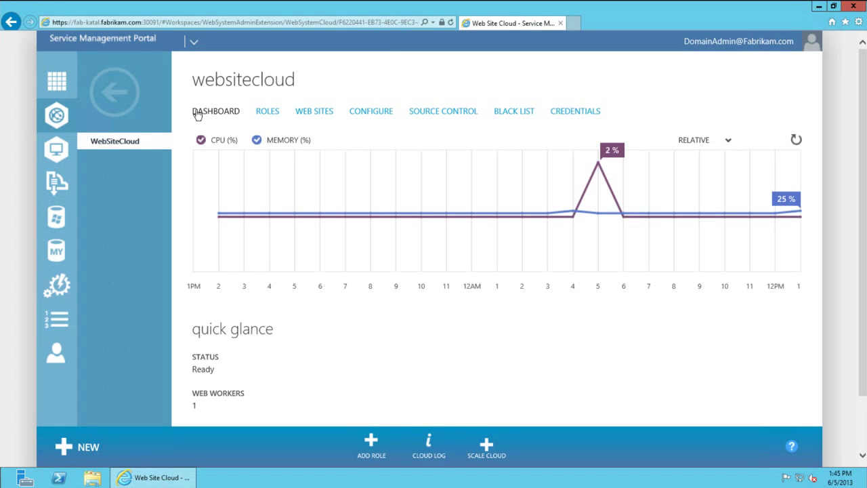
Expand fab-vmm2.fabrikam.com in the VM clouds, check GoldCloud's resource usage and return to the clouds list
left_click(58, 151)
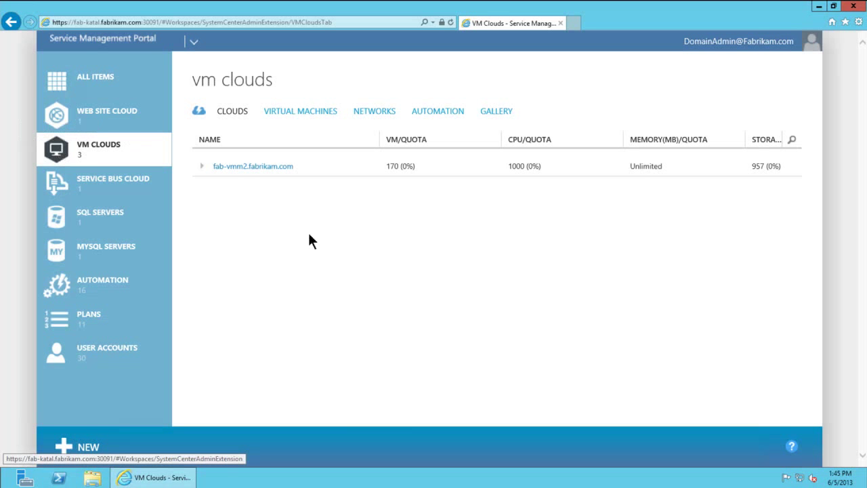
left_click(203, 168)
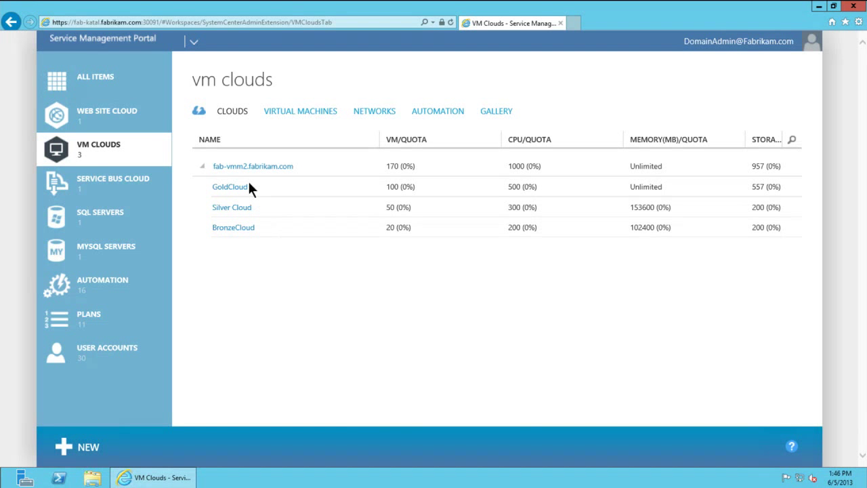
left_click(229, 191)
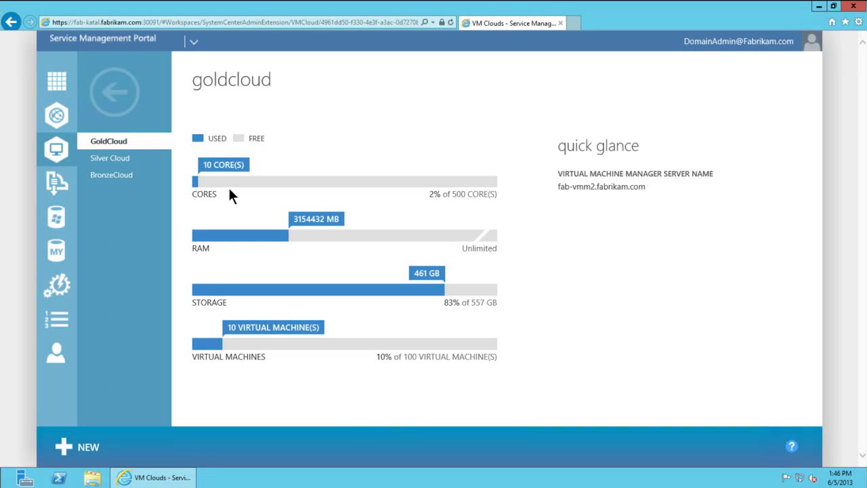
left_click(115, 99)
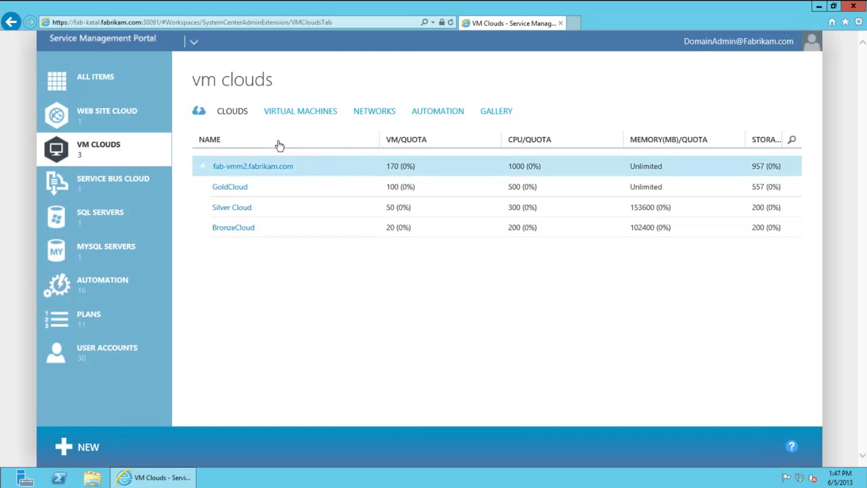
Search the VM clouds' virtual machines without any name or tenant filter and look through the full list
left_click(302, 113)
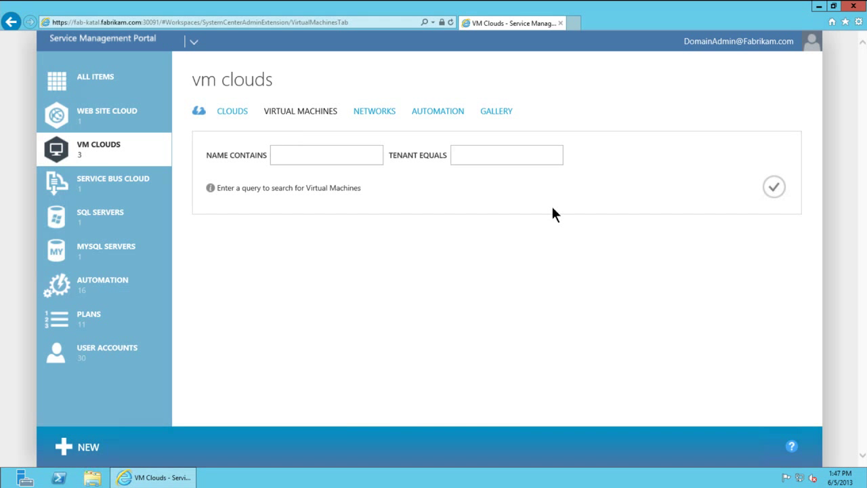
left_click(775, 187)
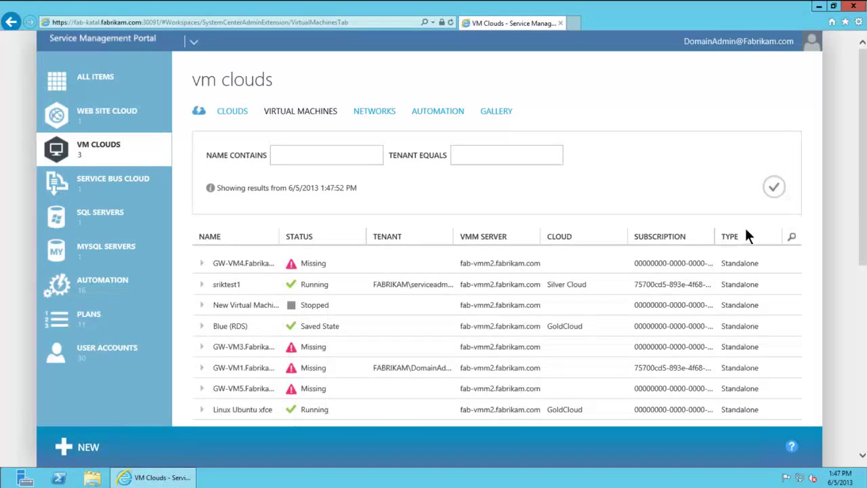
scroll(777, 319, "down", 5)
scroll(777, 319, "down", 2)
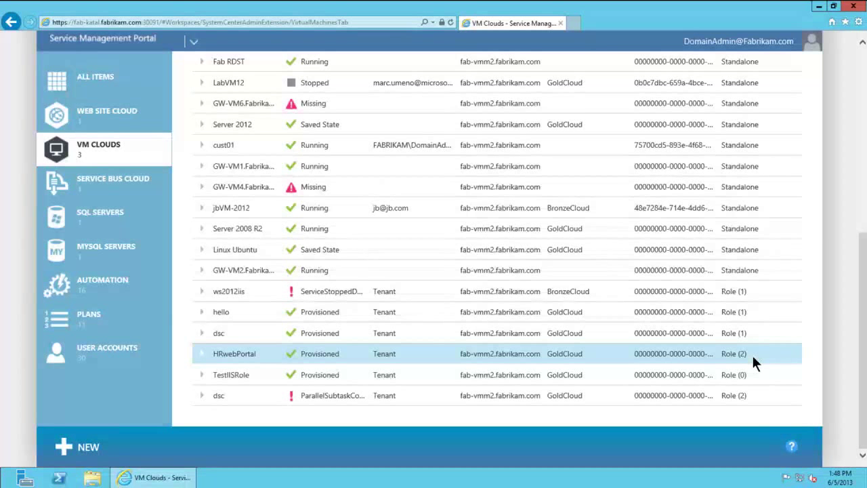
Expand the HRwebPortal role in the virtual machine list to view its member computers
left_click(201, 358)
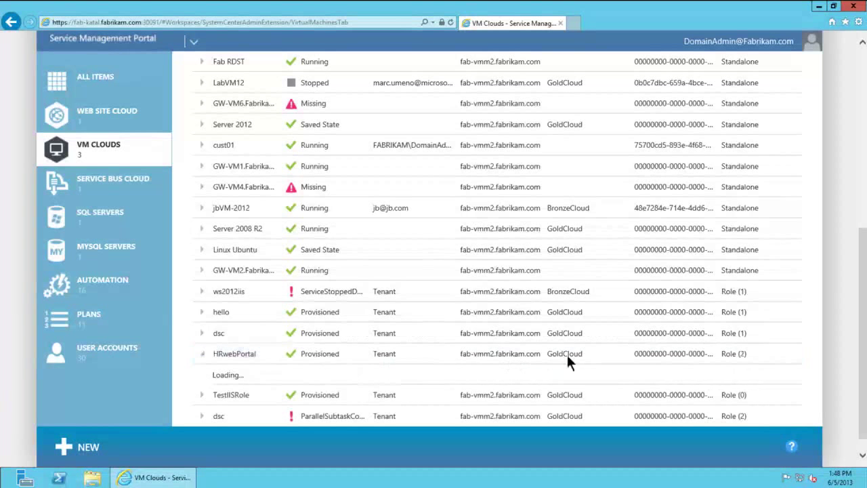
left_click(710, 338)
scroll(726, 348, "down", 1)
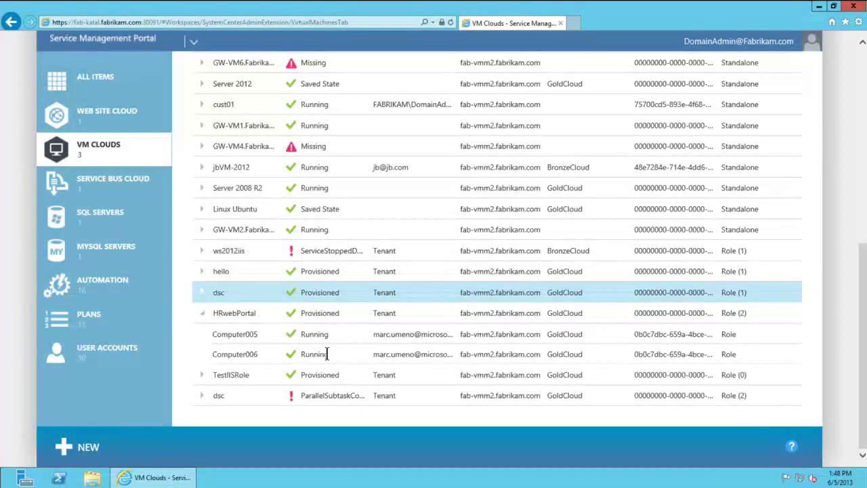
Select the running standalone GW-VM2 machine to view its available actions, and return to the start of the virtual machine list
left_click(242, 252)
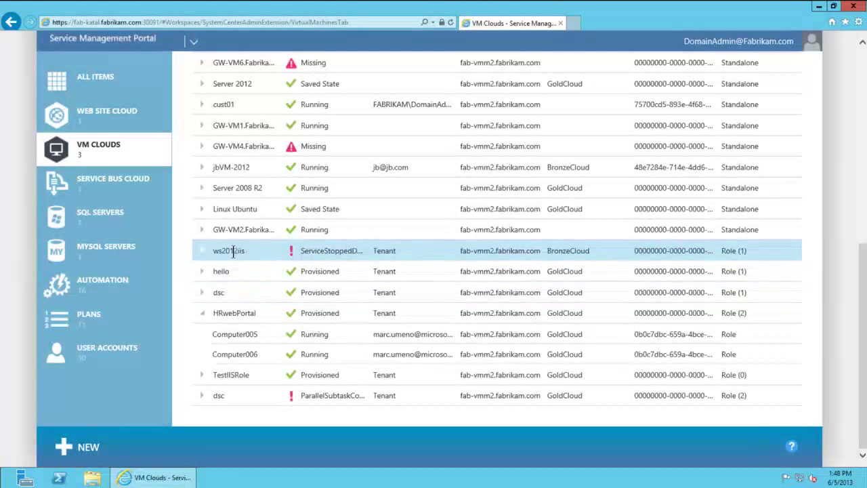
left_click(234, 230)
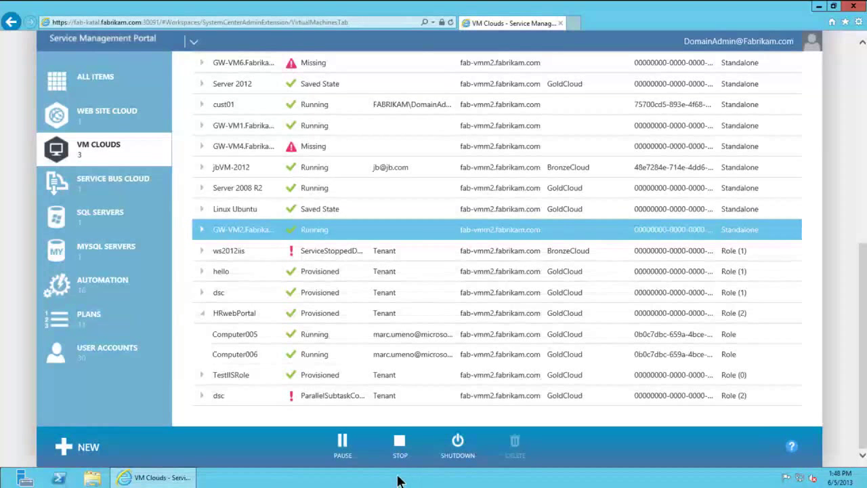
scroll(515, 323, "up", 5)
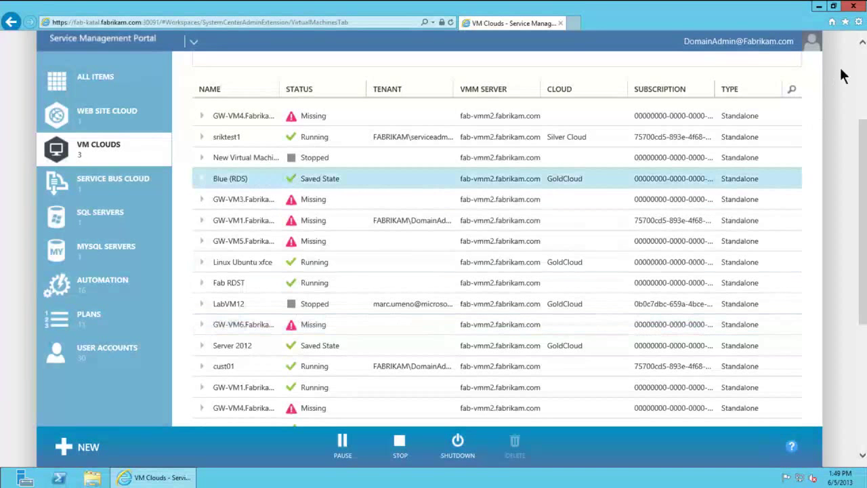
left_click(865, 72)
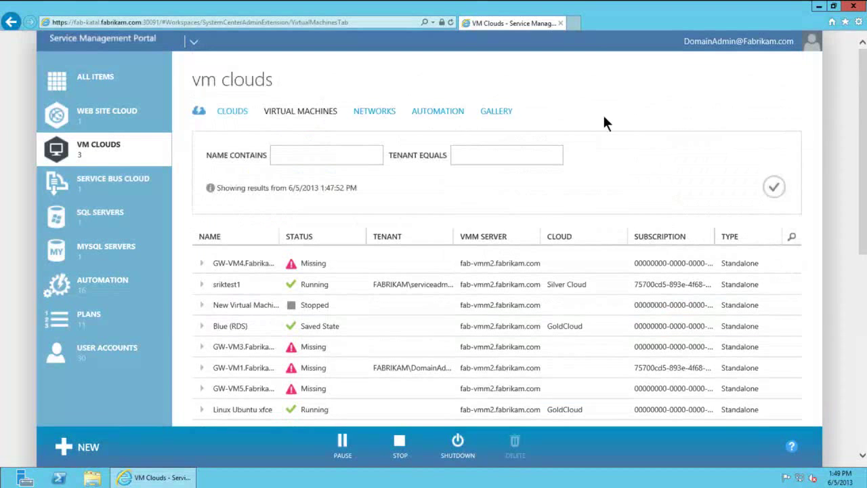
Search the VM clouds' networks without any name or tenant filter and look through the list
left_click(375, 115)
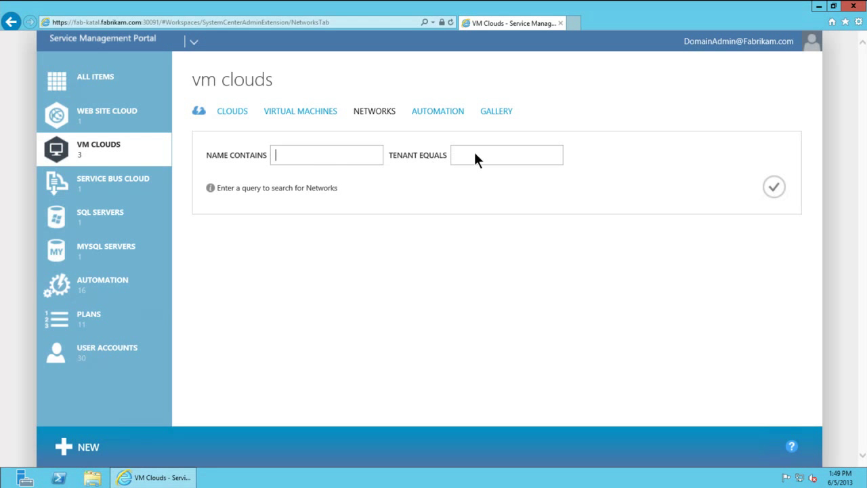
left_click(774, 190)
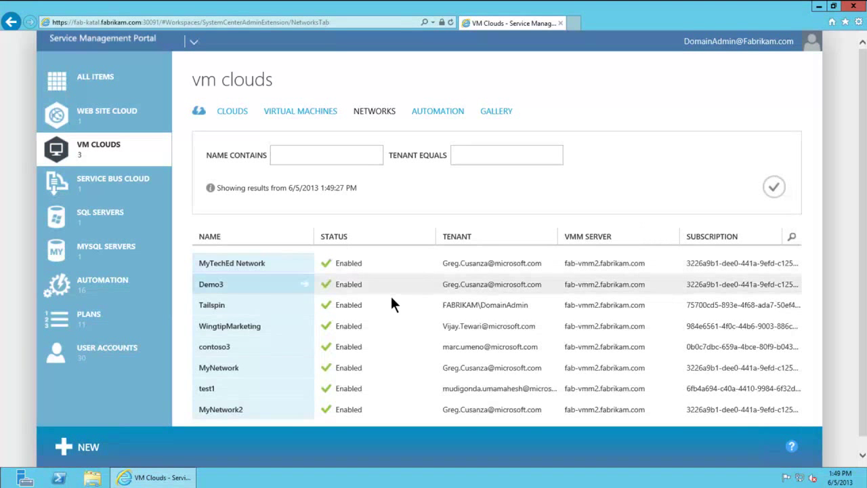
scroll(391, 301, "down", 1)
scroll(271, 288, "up", 1)
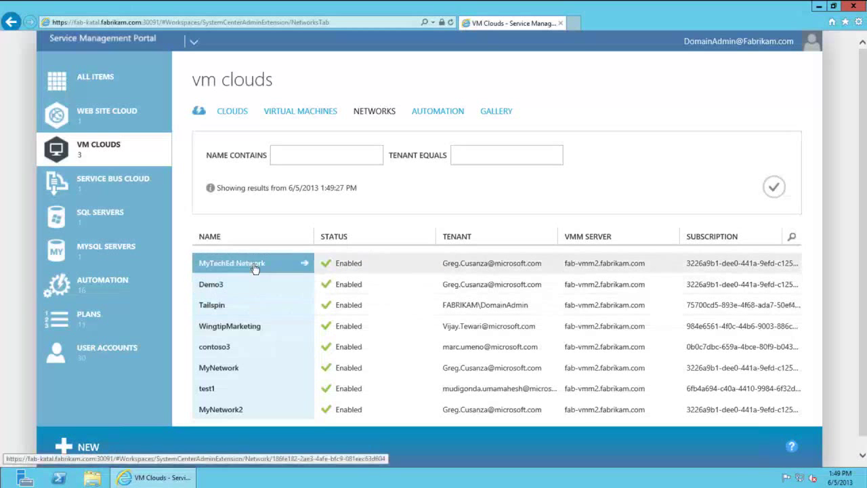
Open MyTechEd Network and review its details from the dashboard down to the border gateway protocol section
left_click(255, 269)
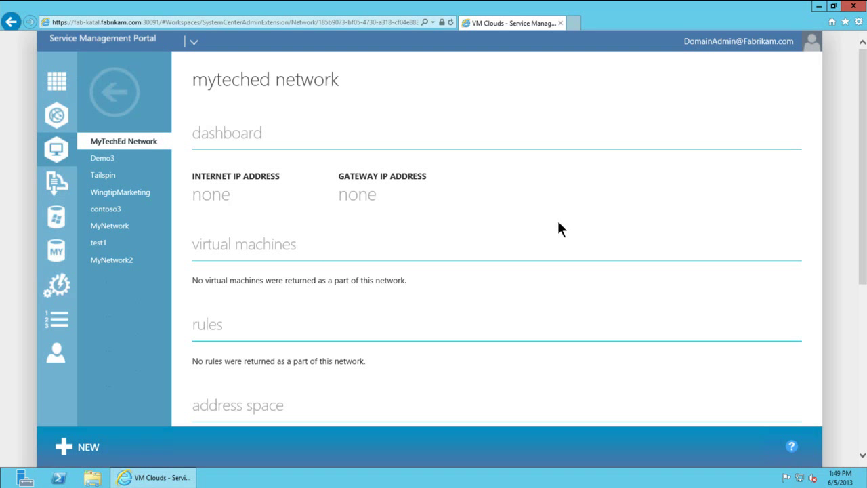
scroll(558, 223, "down", 1)
scroll(560, 225, "down", 1)
scroll(562, 228, "down", 1)
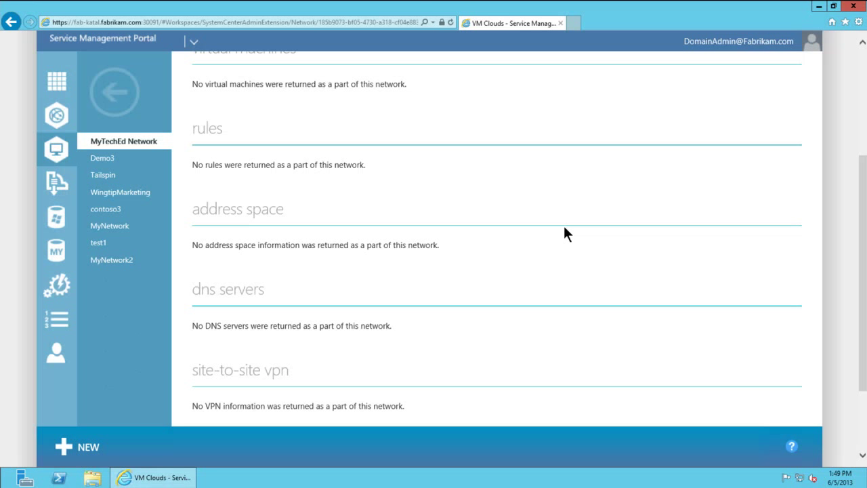
scroll(549, 246, "down", 1)
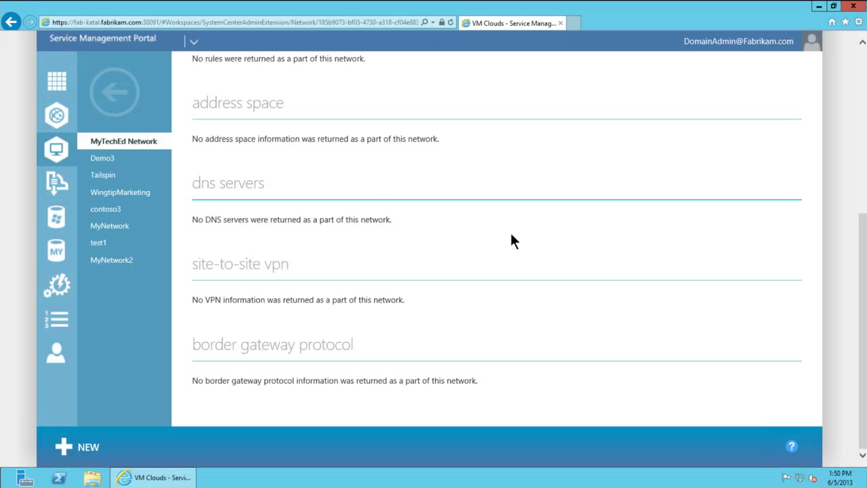
Return to the VM clouds overview and view its gallery items and its runbook automation links
left_click(116, 107)
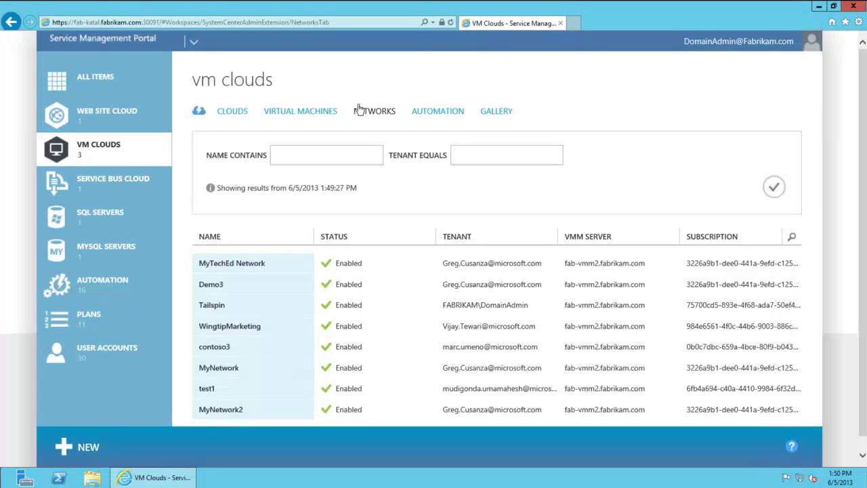
left_click(495, 115)
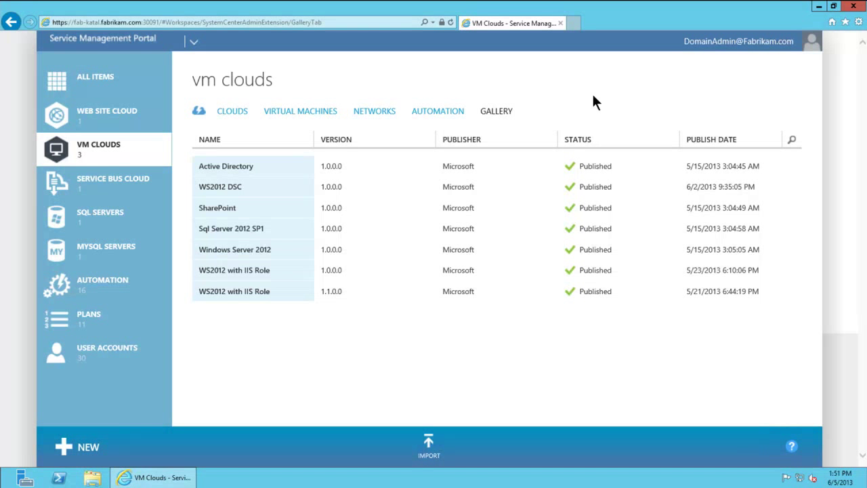
left_click(437, 114)
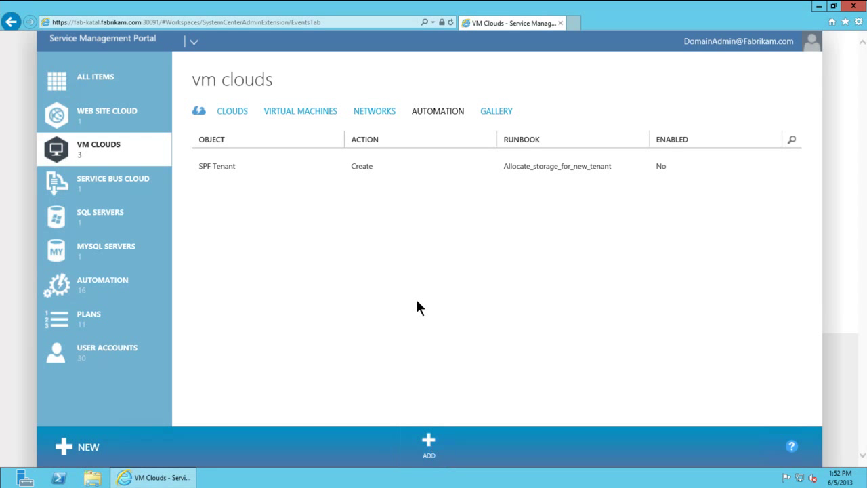
Link the Create action of the VMM VirtualMachine object to the Add_new_VM_IP_to_gateway_mapping runbook, leaving the link not enabled
left_click(426, 447)
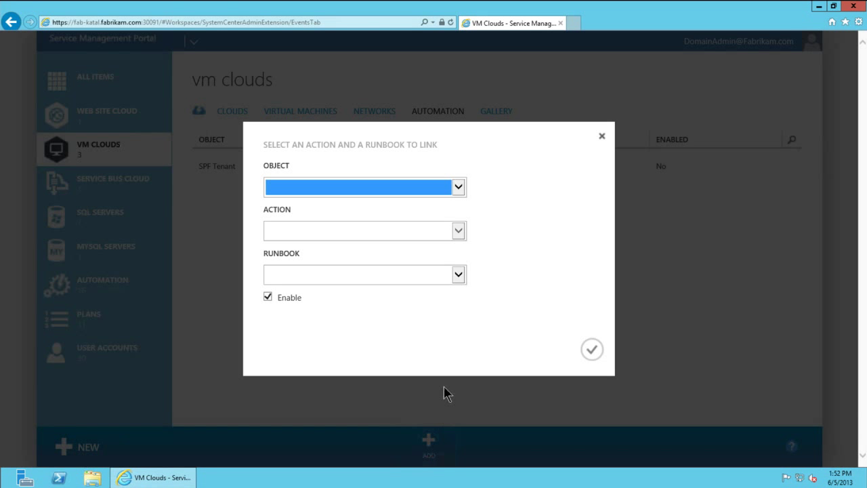
left_click(459, 187)
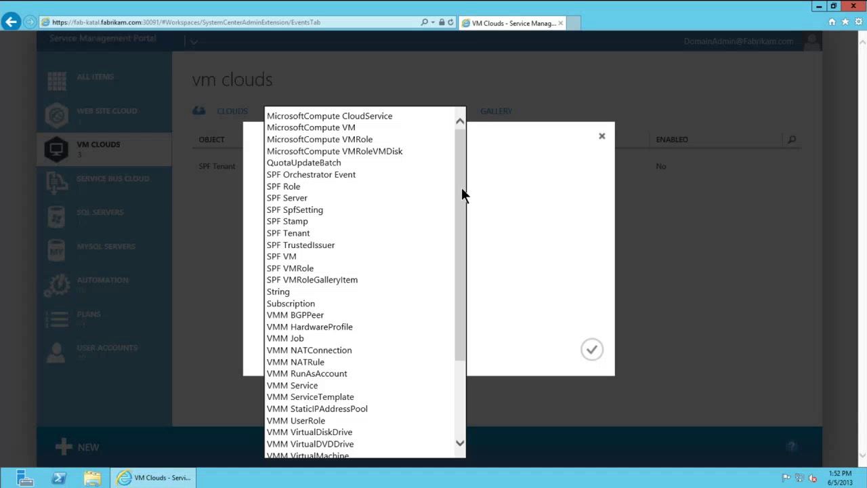
scroll(412, 274, "down", 3)
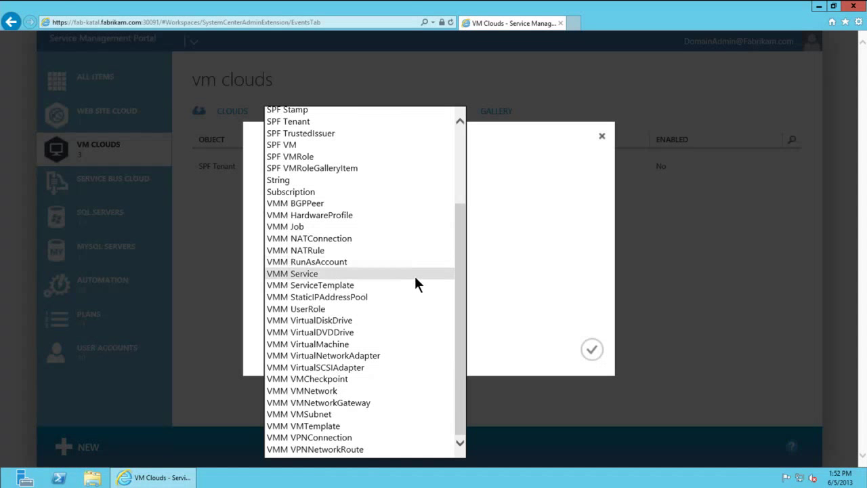
left_click(329, 346)
left_click(456, 231)
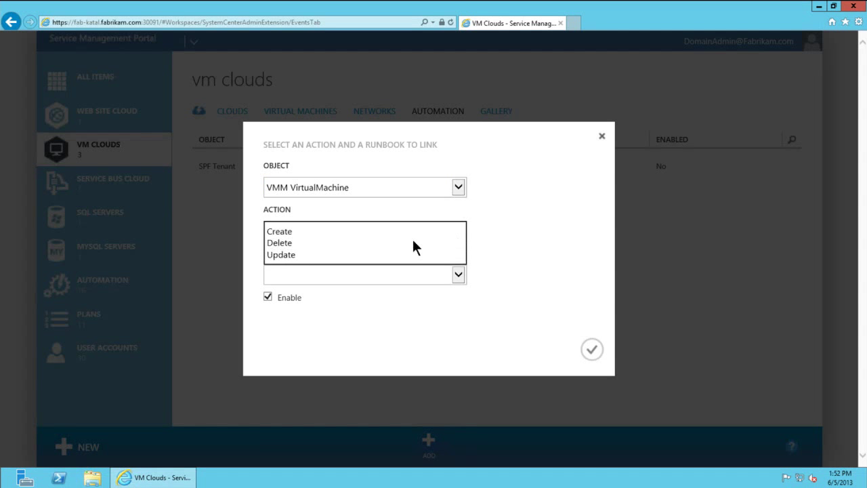
left_click(281, 232)
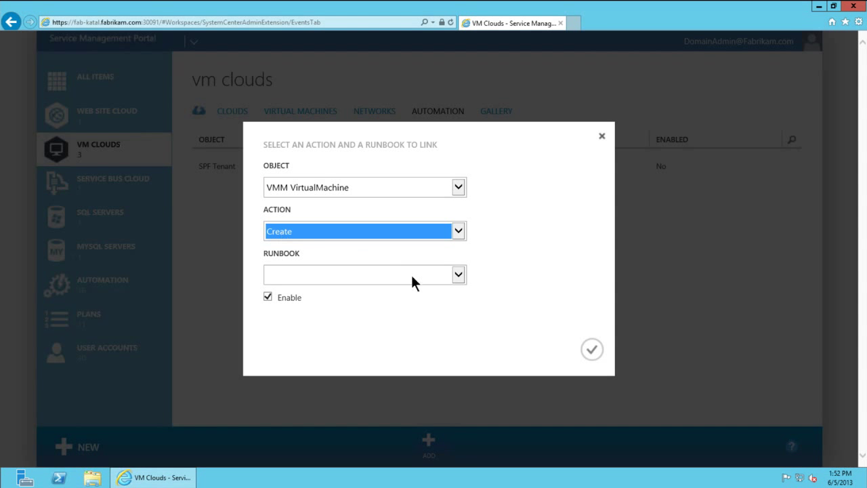
left_click(458, 275)
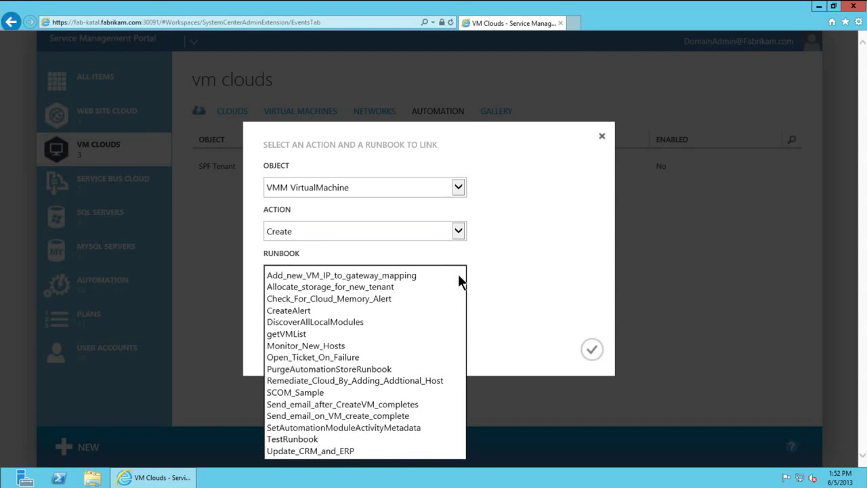
left_click(338, 276)
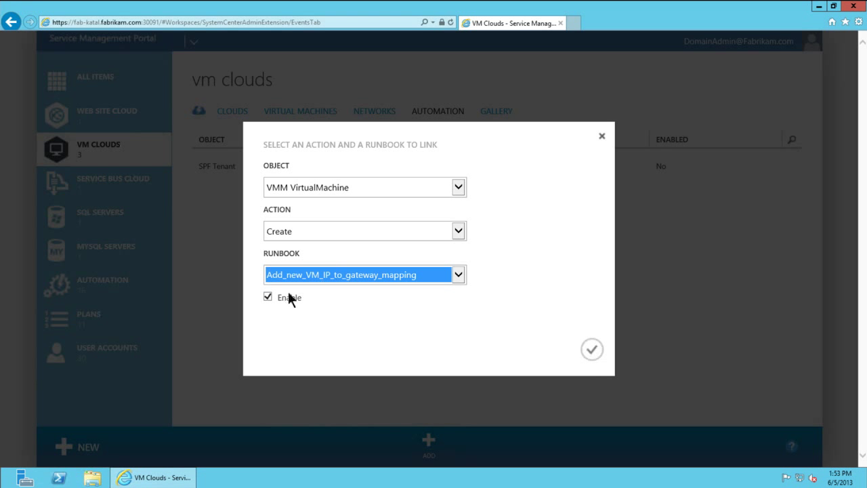
left_click(268, 297)
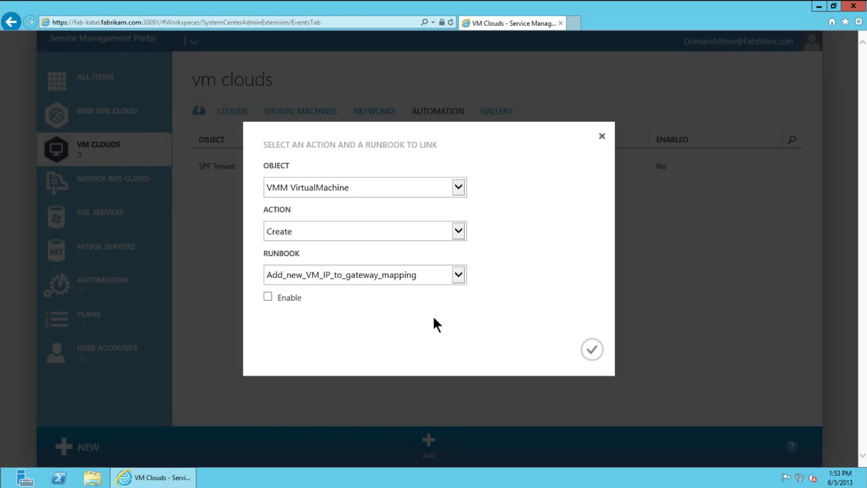
left_click(592, 349)
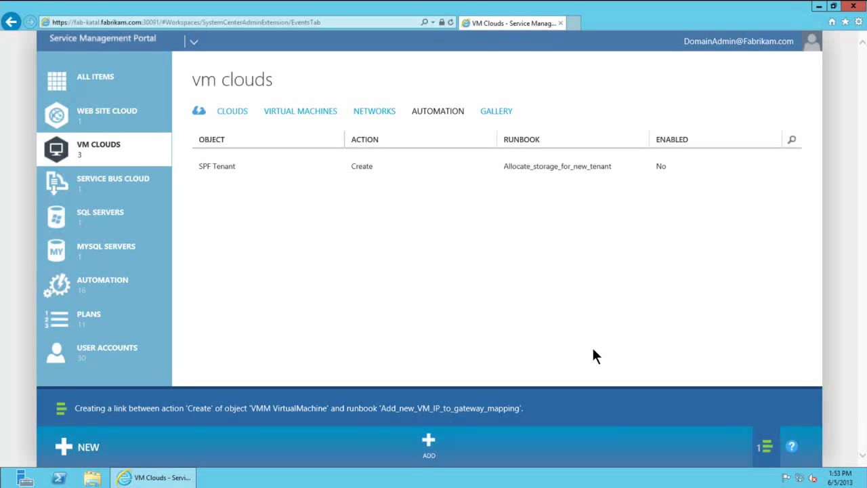
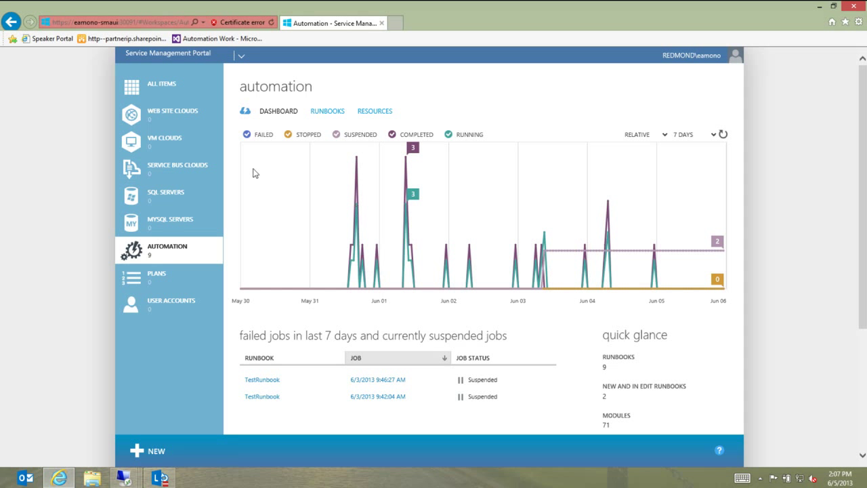
Hide the Running series in the automation dashboard's job chart and show it again
left_click(449, 135)
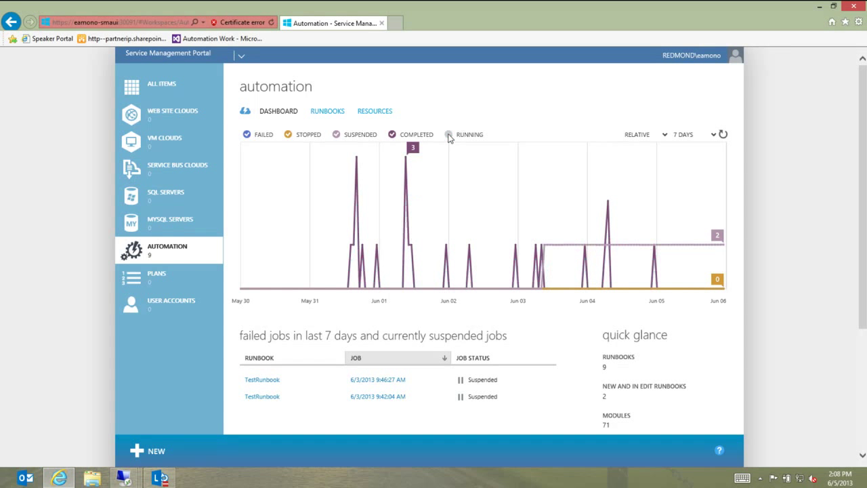
left_click(449, 134)
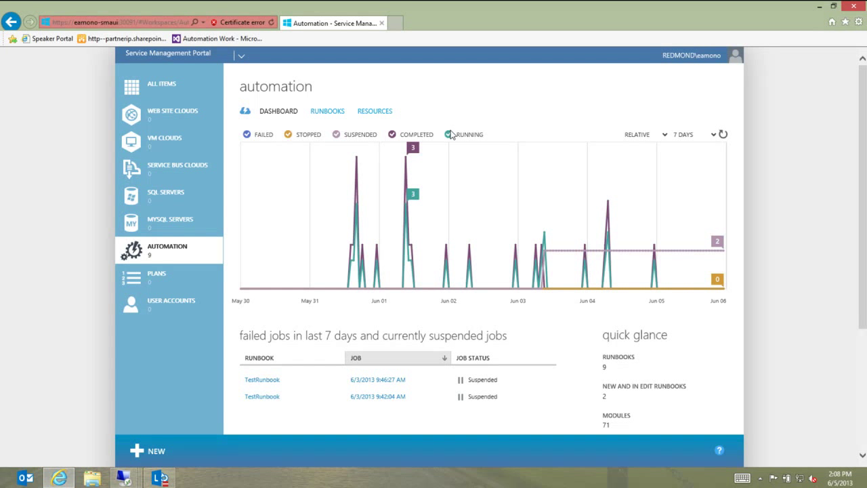
Open the list of automation runbooks and filter it by "sla"
left_click(330, 111)
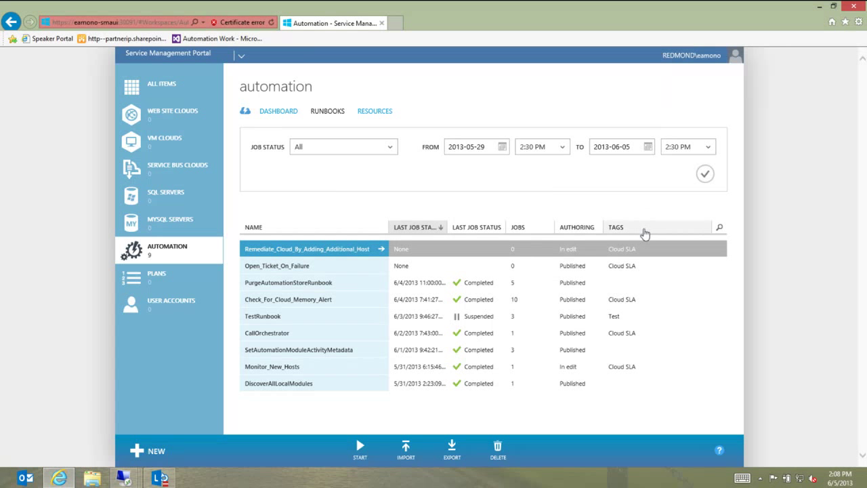
left_click(720, 229)
type("sla")
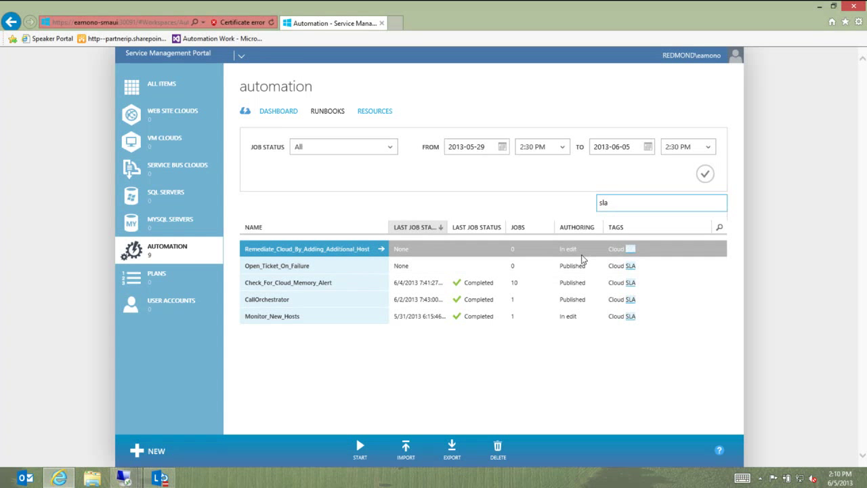
Open the Monitor_New_Hosts runbook and view its published script and its editable draft
left_click(379, 318)
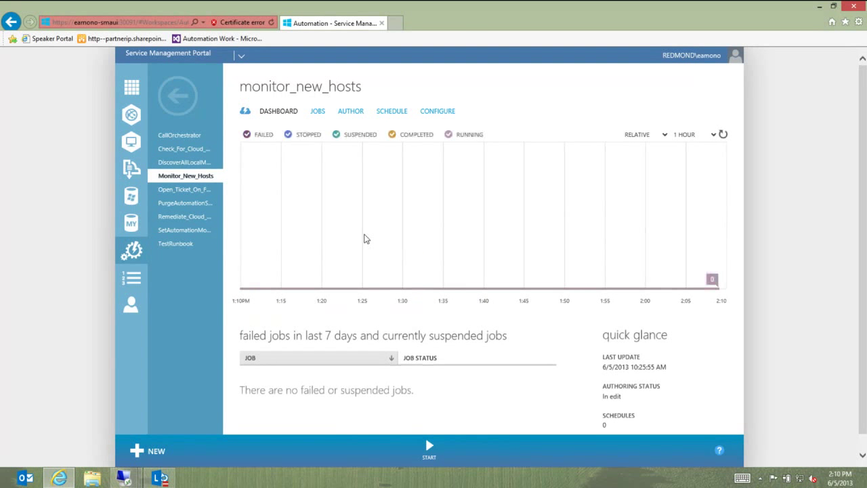
left_click(349, 116)
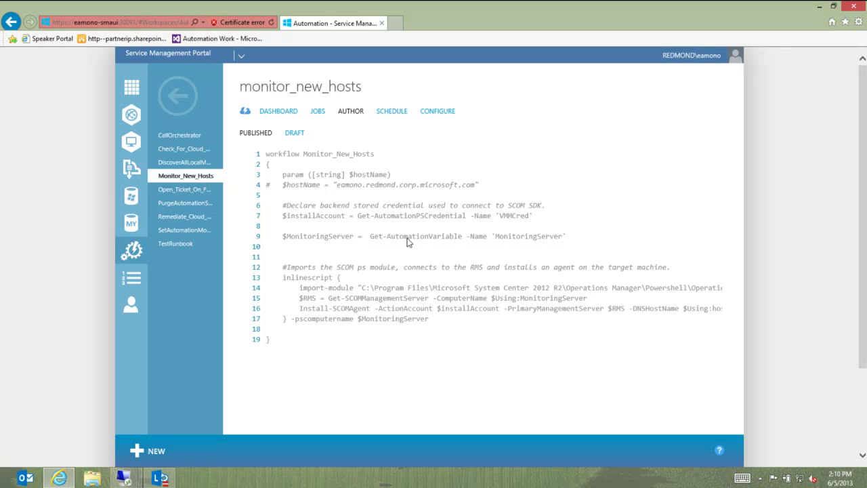
left_click(295, 133)
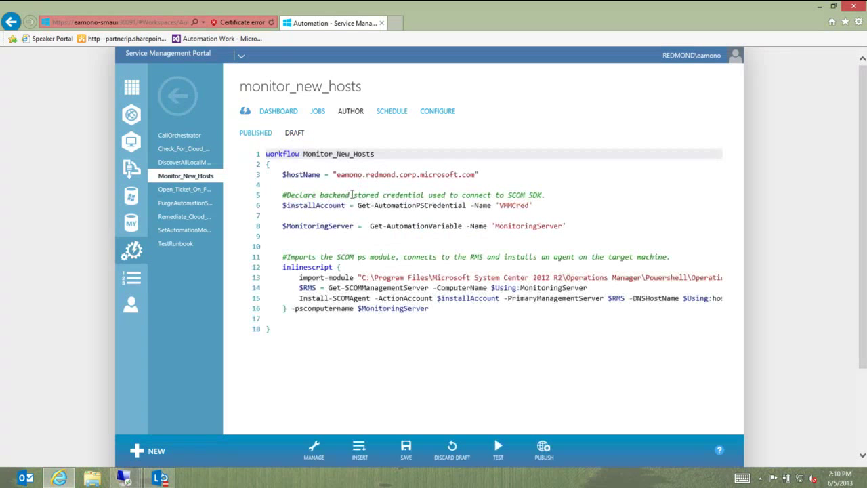
left_click(350, 194)
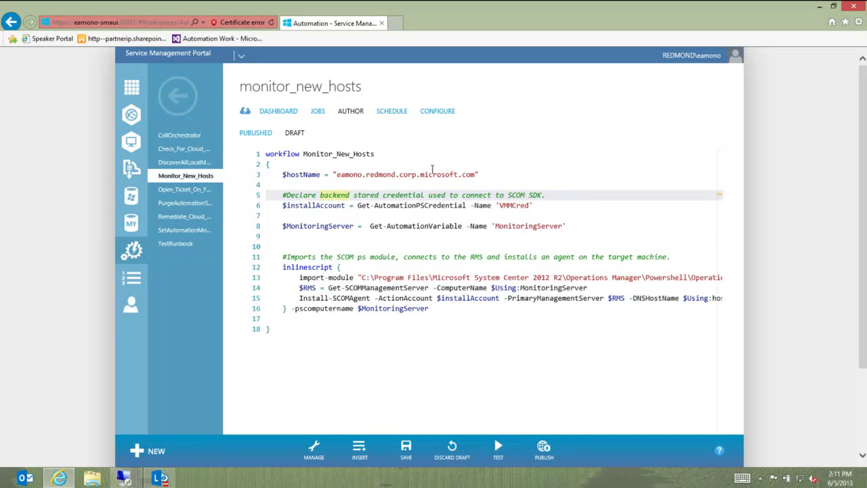
Comment out the hard-coded $hostName assignment in the draft and add "param ([string] $hostName)" on a new line above it
left_click(282, 174)
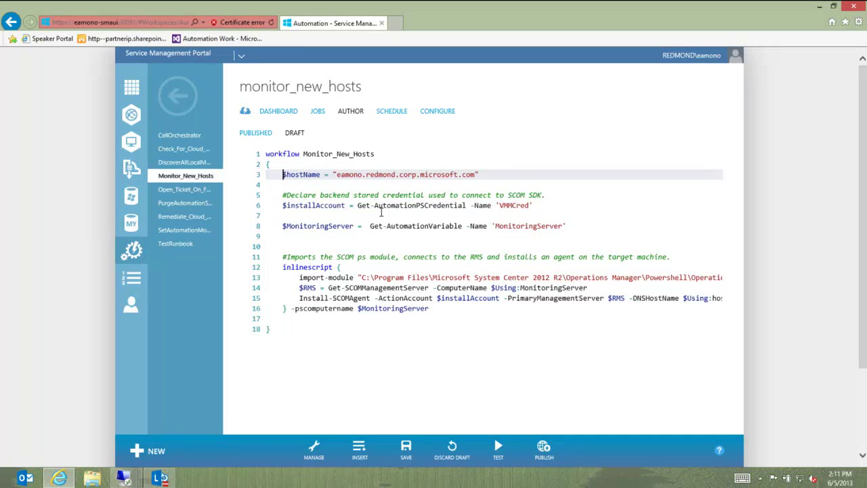
type("#")
key("Home")
key("Return")
key("Up")
type("param (s")
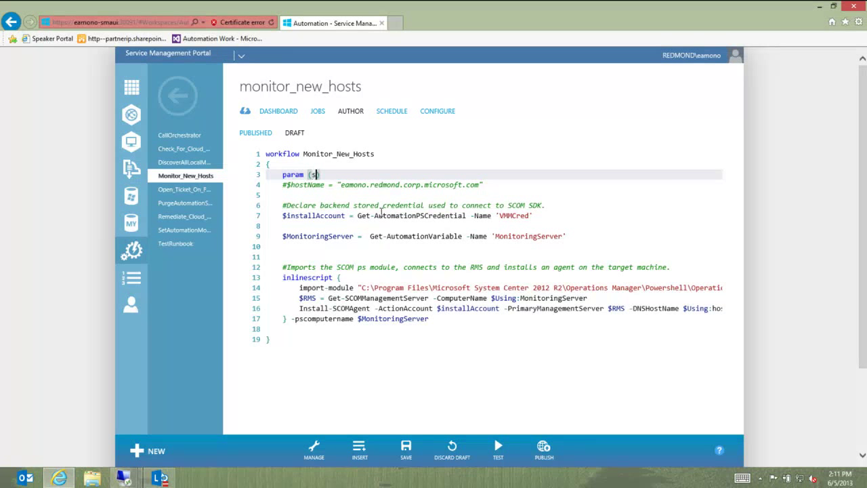
key("BackSpace")
type("[string] $hostName")
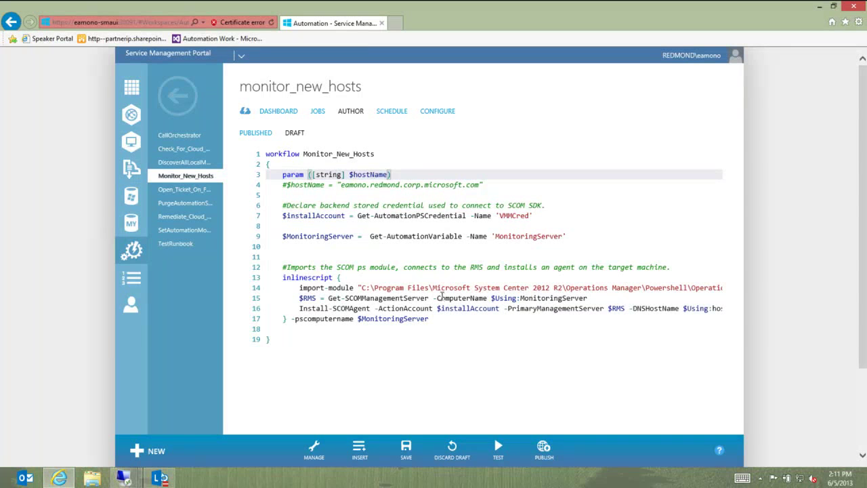
Save the Monitor_New_Hosts draft for testing, view its hostname parameter prompt and close it without starting the run
double_click(440, 298)
left_click(498, 447)
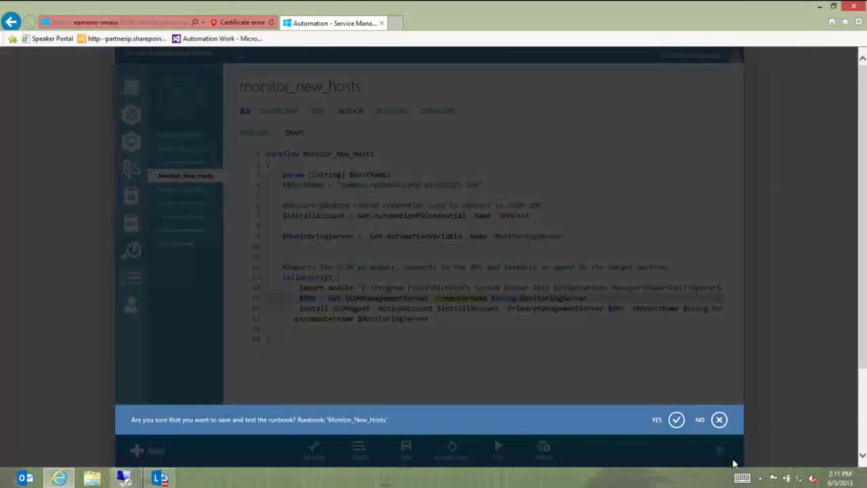
left_click(676, 420)
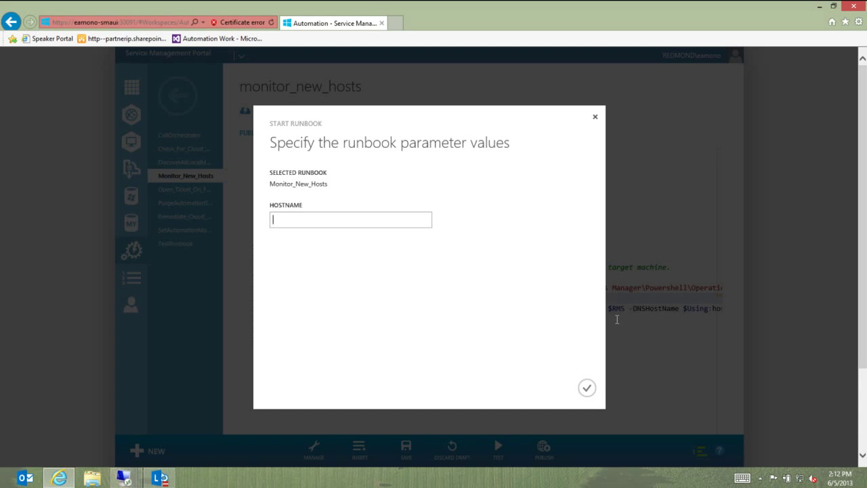
left_click(596, 120)
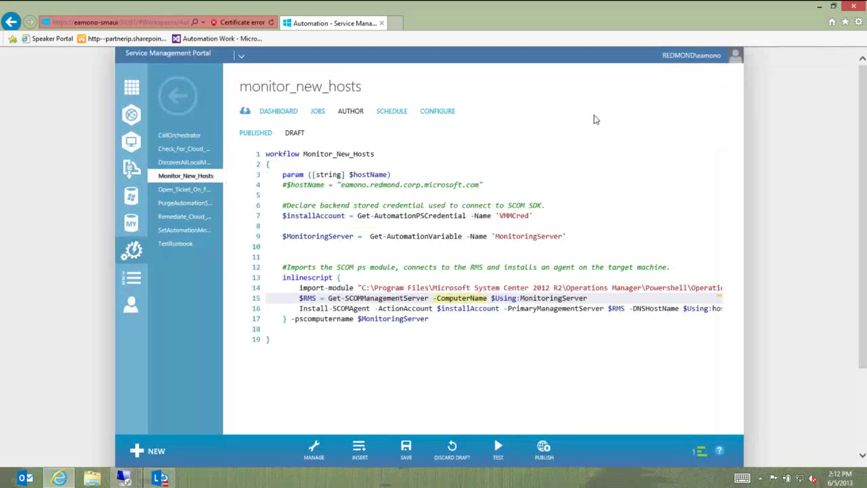
Publish the Monitor_New_Hosts runbook and dismiss the two draft-saved notifications
left_click(544, 447)
left_click(671, 417)
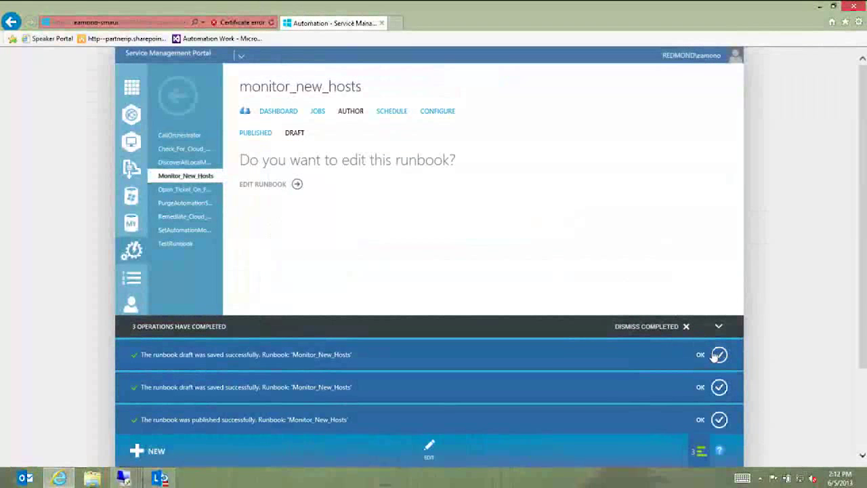
left_click(719, 354)
left_click(719, 387)
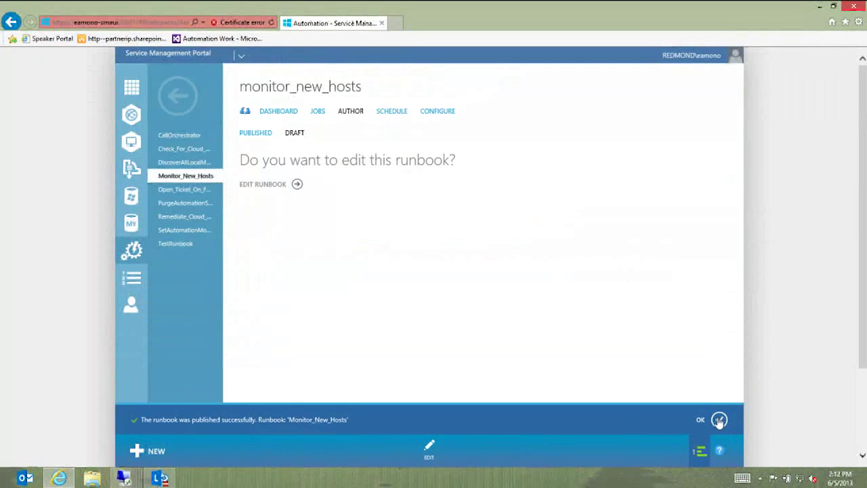
Dismiss the publish notification and view the published script of the Monitor_New_Hosts runbook
left_click(719, 420)
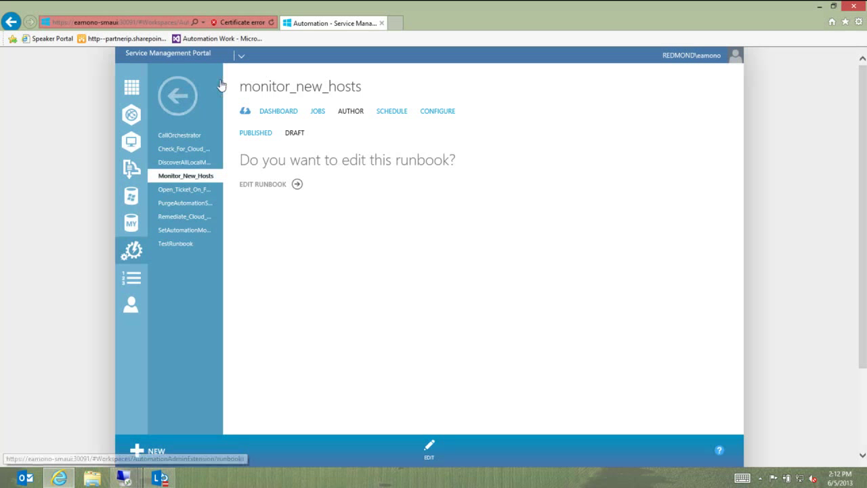
left_click(255, 135)
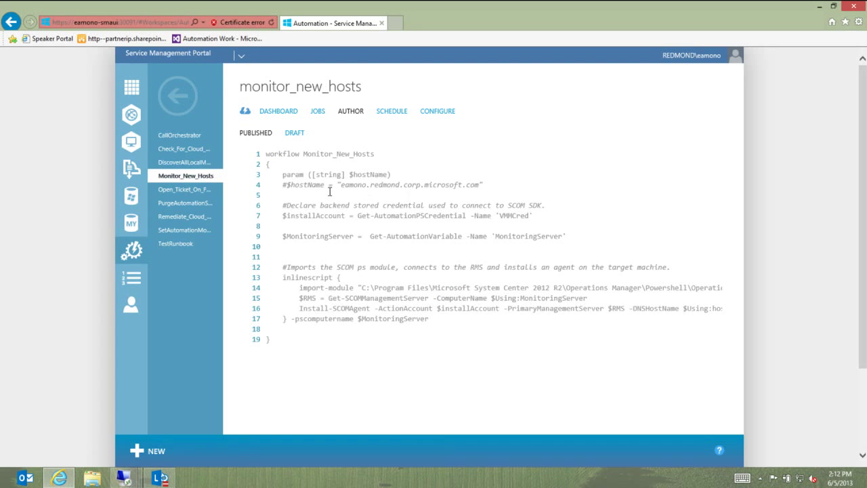
left_click(178, 98)
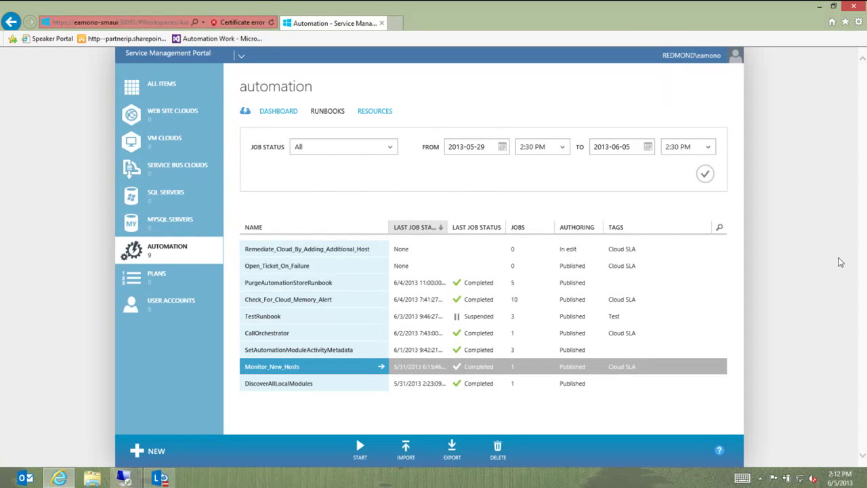
Filter the runbook list by "sla" and open the draft script of the Remediate_Cloud_By_Adding_Additional_Host runbook
left_click(719, 227)
type("sla")
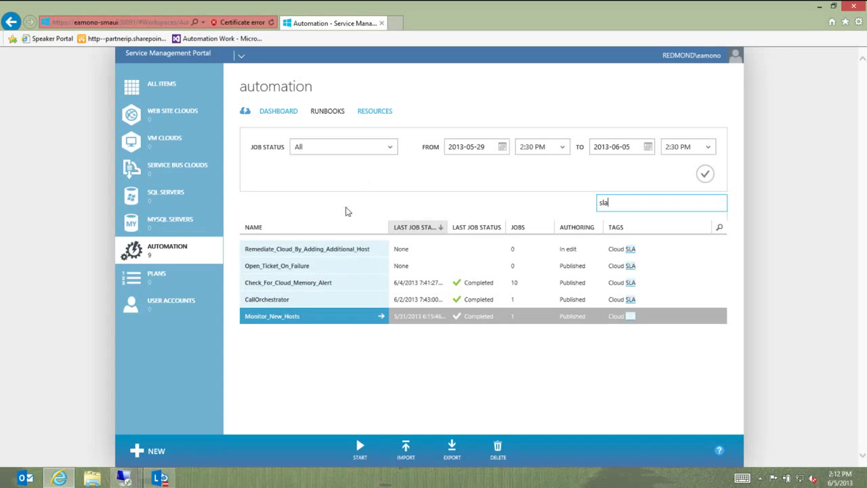
left_click(380, 251)
left_click(381, 250)
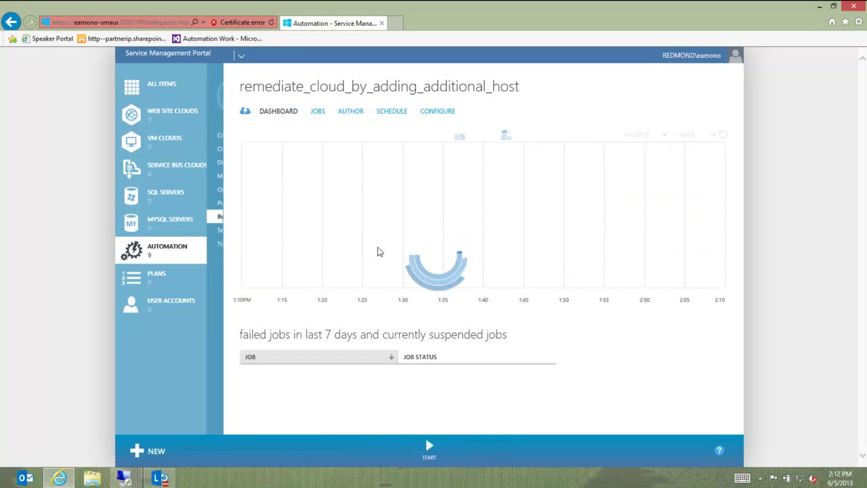
left_click(349, 118)
left_click(293, 134)
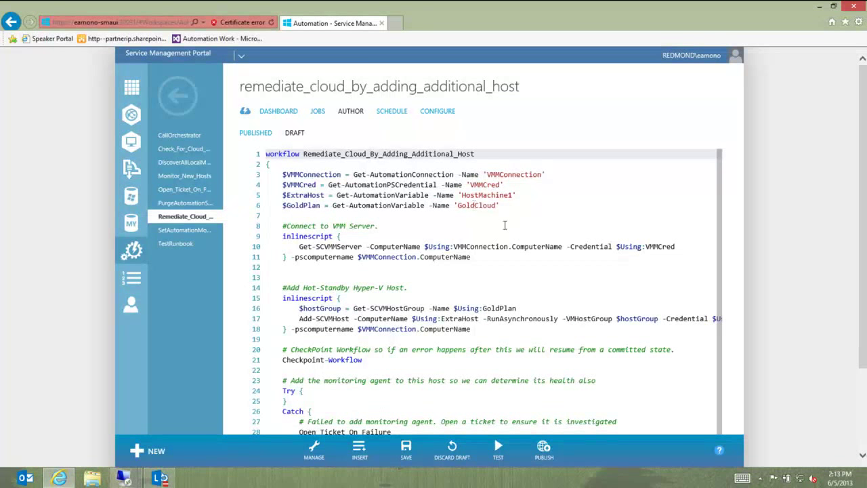
Examine the draft's VMM server connection, Checkpoint-Workflow line and Open_Ticket_On_Failure call in the Catch block
scroll(864, 216, "down", 2)
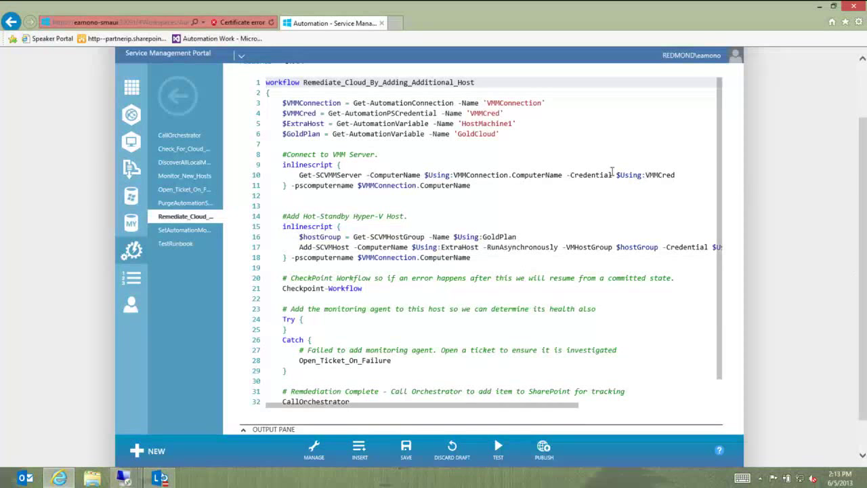
left_click(543, 174)
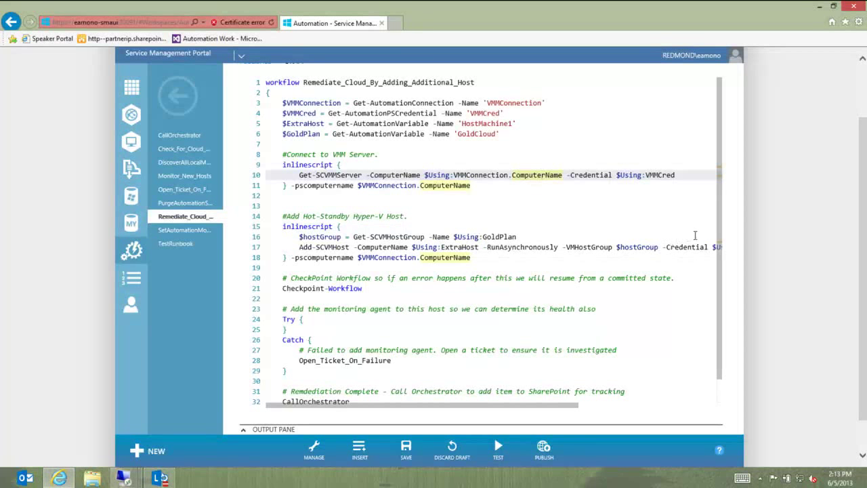
scroll(722, 249, "down", 2)
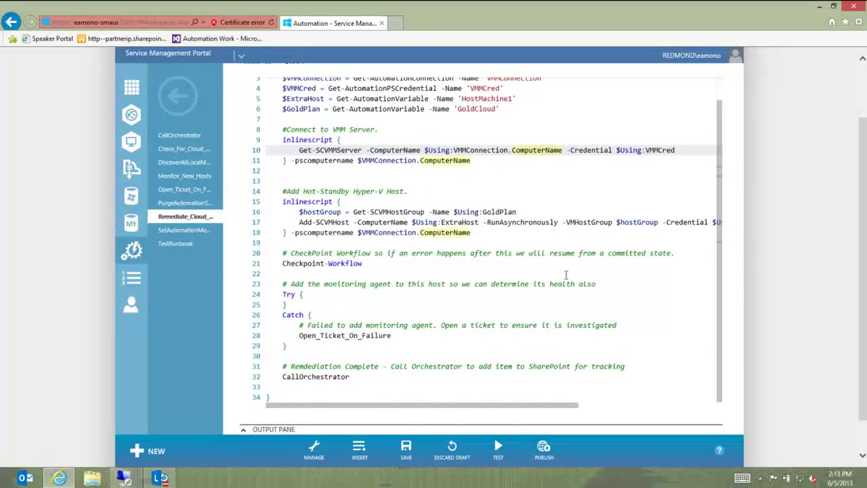
left_click(368, 262)
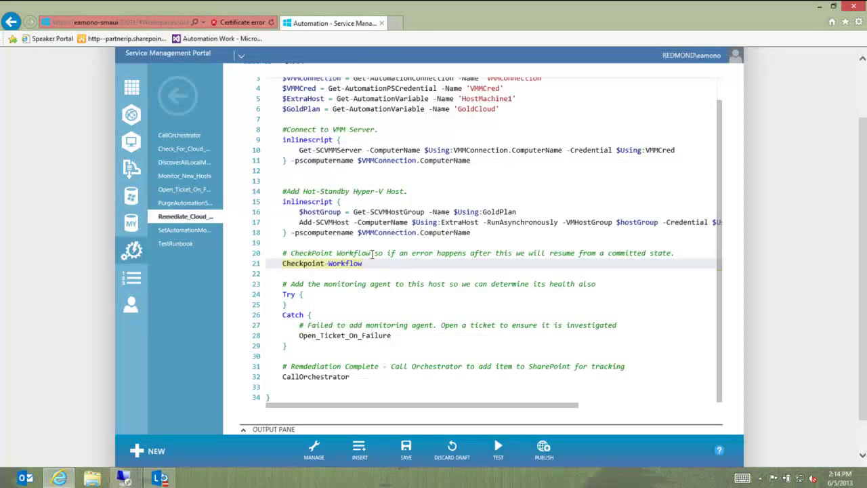
left_click(329, 335)
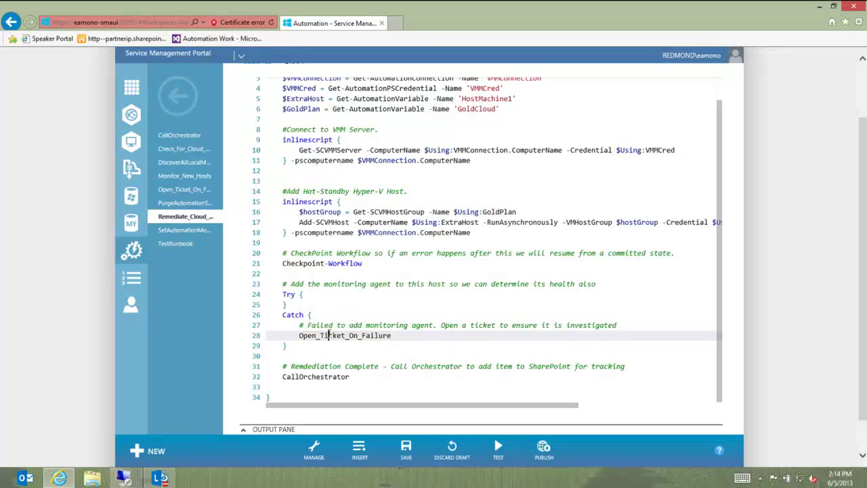
Insert a call to the Monitor_New_Hosts runbook inside the draft's Try block
left_click(321, 295)
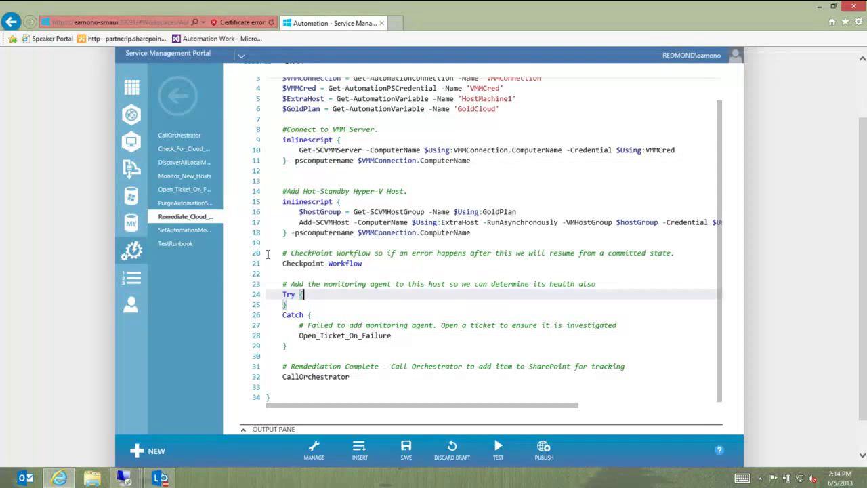
left_click(359, 453)
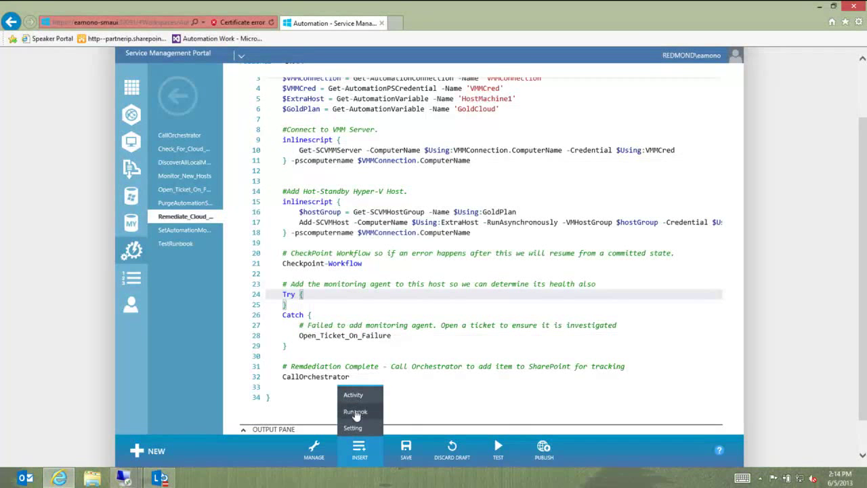
left_click(354, 411)
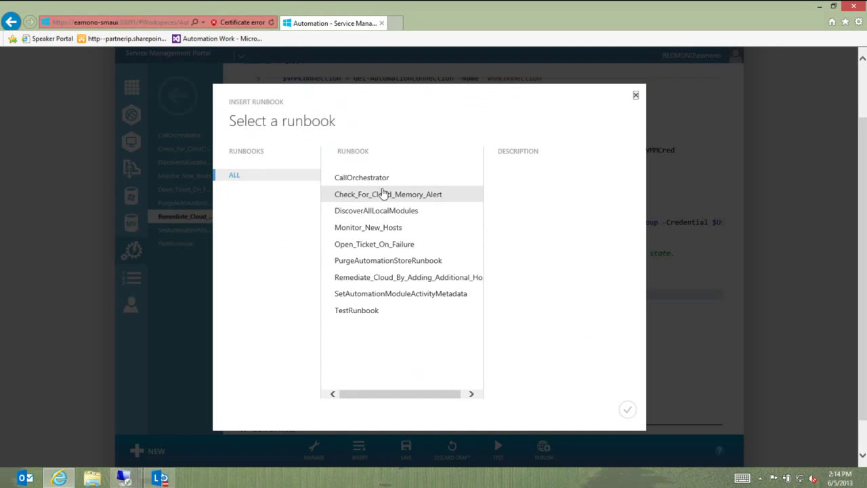
left_click(372, 229)
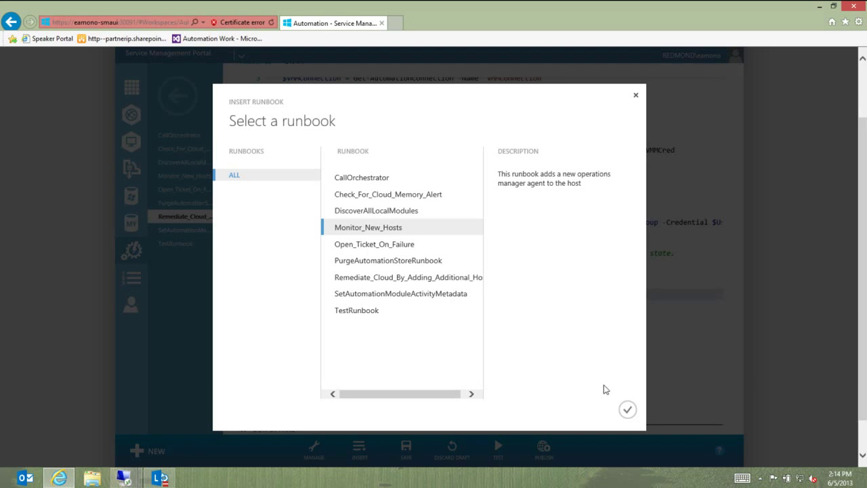
left_click(628, 409)
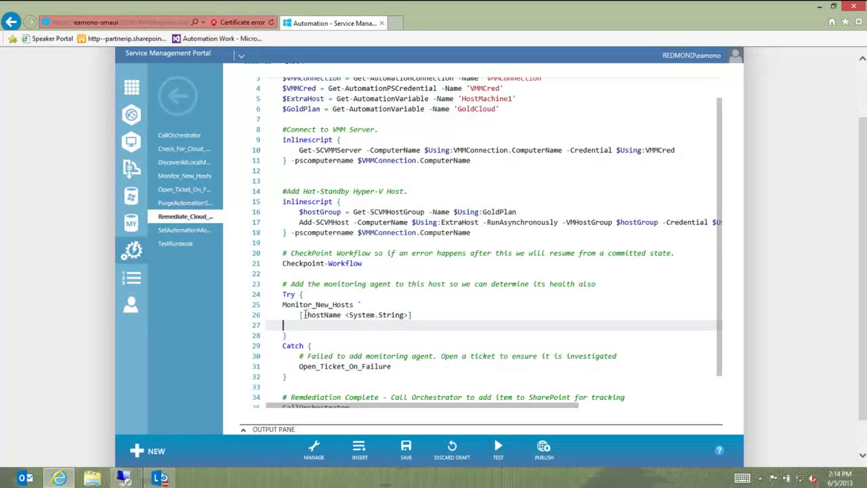
Remove the square brackets around the inserted call's -hostName parameter and replace its <System.String> placeholder with $ExtraHost
left_click(411, 315)
key("Home")
key("Delete")
key("End")
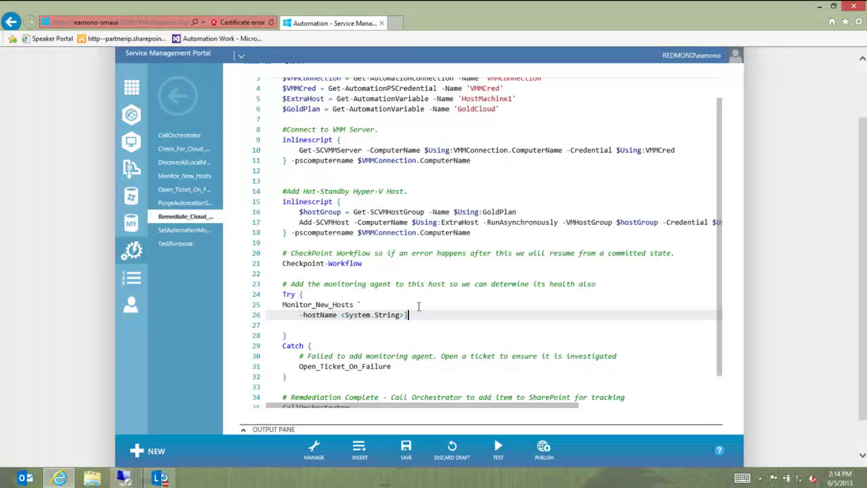
key("BackSpace")
key("BackSpace")
key("BackSpace")
key("BackSpace")
key("BackSpace")
key("BackSpace")
key("BackSpace")
key("BackSpace")
key("BackSpace")
key("BackSpace")
key("BackSpace")
key("BackSpace")
key("BackSpace")
key("BackSpace")
key("BackSpace")
key("BackSpace")
type("$ExtraHost")
left_click(368, 343)
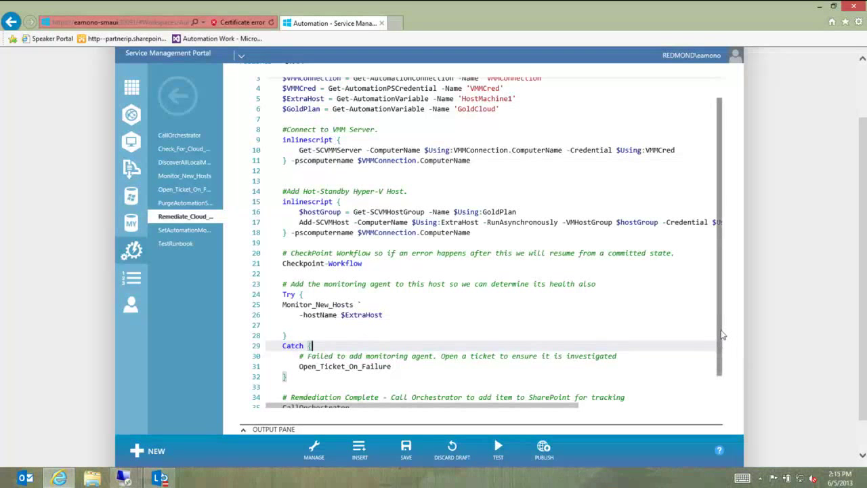
Review the insertable variable, connection, certificate and PowerShell credential settings, and close the dialog without inserting one
scroll(723, 366, "down", 1)
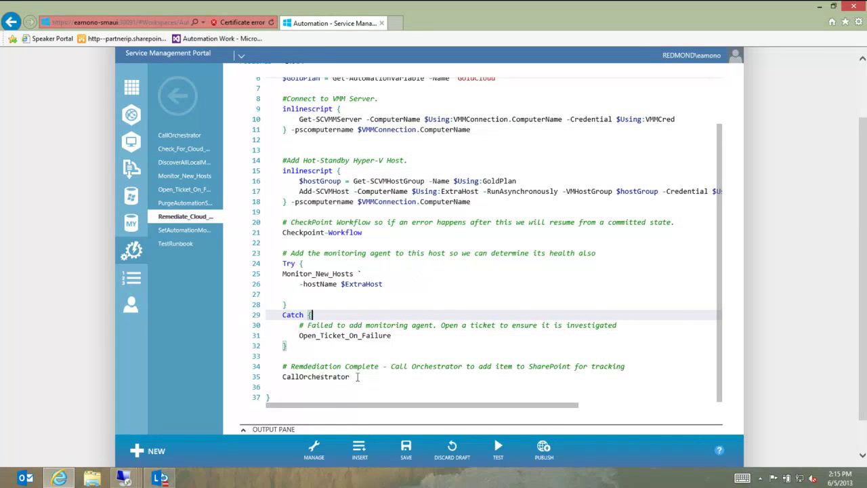
left_click(359, 453)
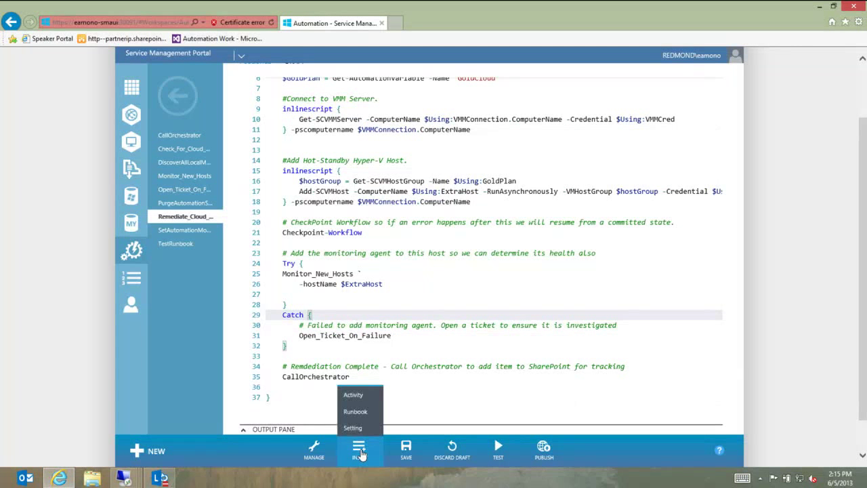
left_click(356, 427)
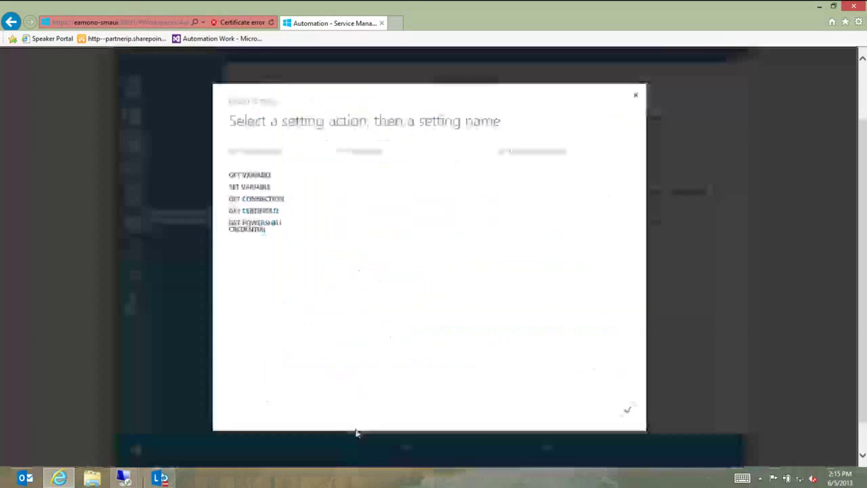
left_click(253, 178)
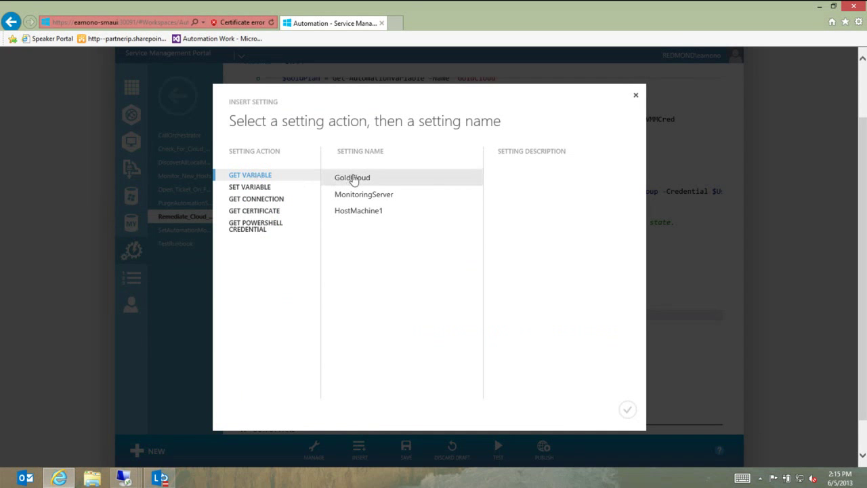
left_click(261, 199)
left_click(254, 214)
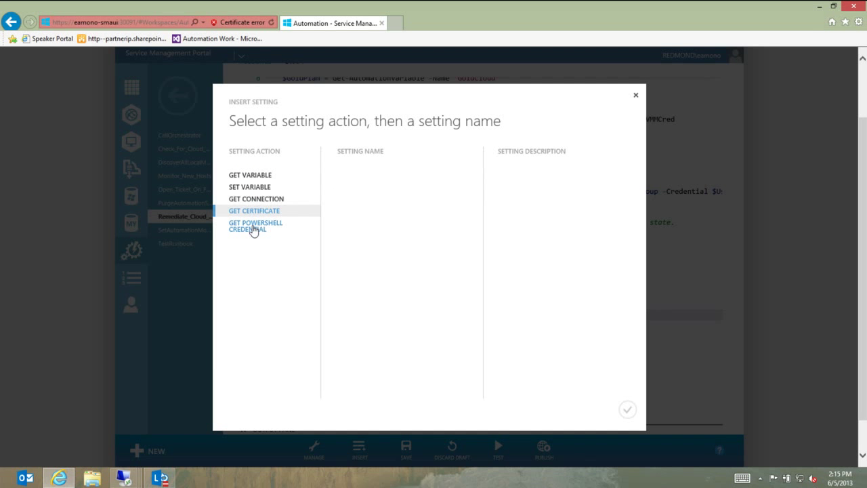
left_click(254, 227)
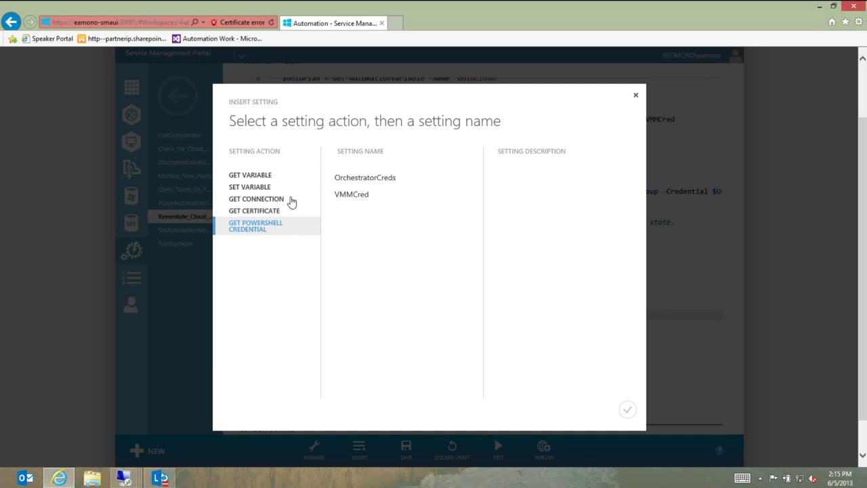
left_click(636, 98)
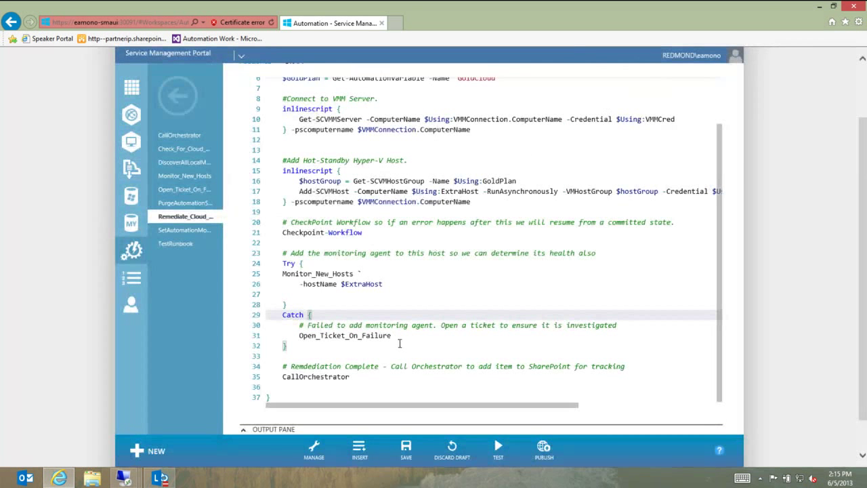
Browse the integration modules and view the Add-CertificateEnrollmentPolicyServer activity's description, closing the dialog without inserting an activity
left_click(360, 450)
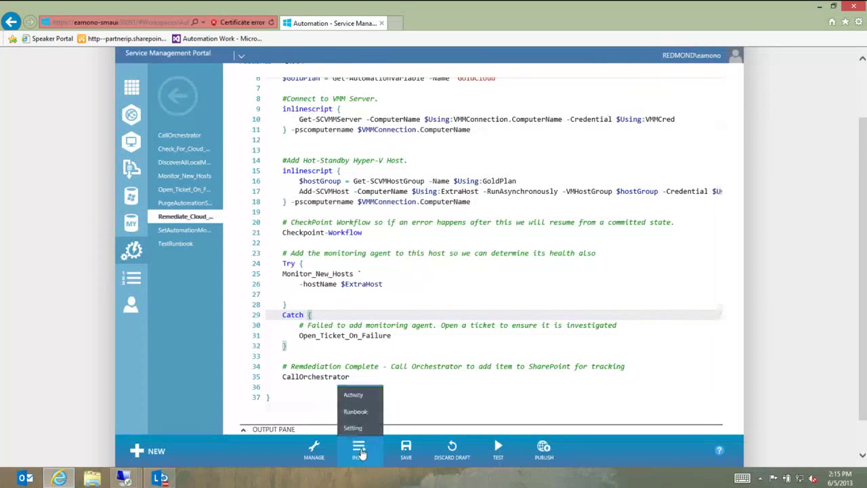
left_click(357, 396)
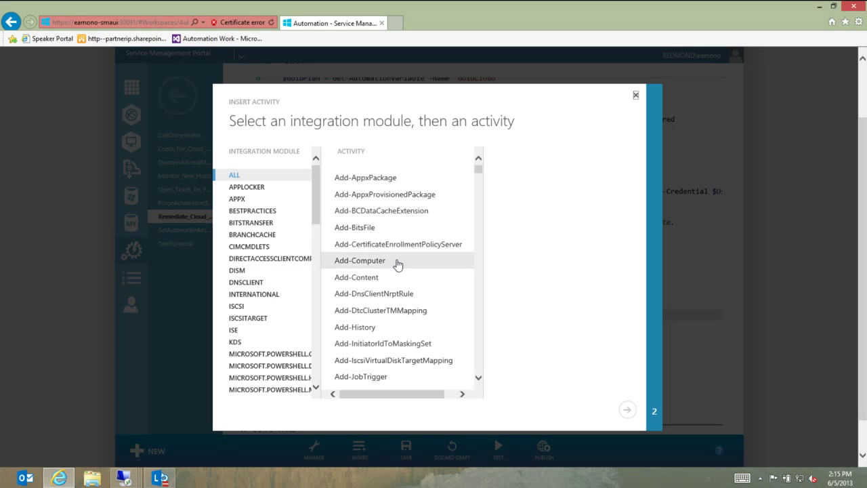
scroll(308, 223, "down", 5)
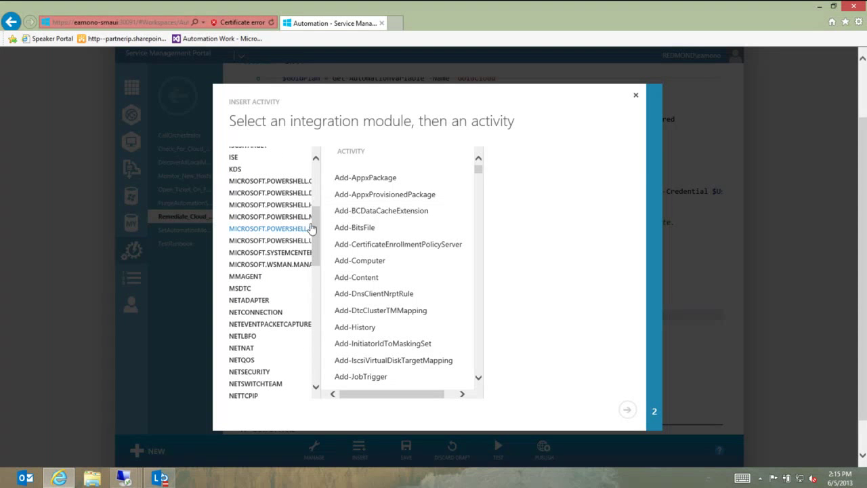
scroll(313, 229, "down", 3)
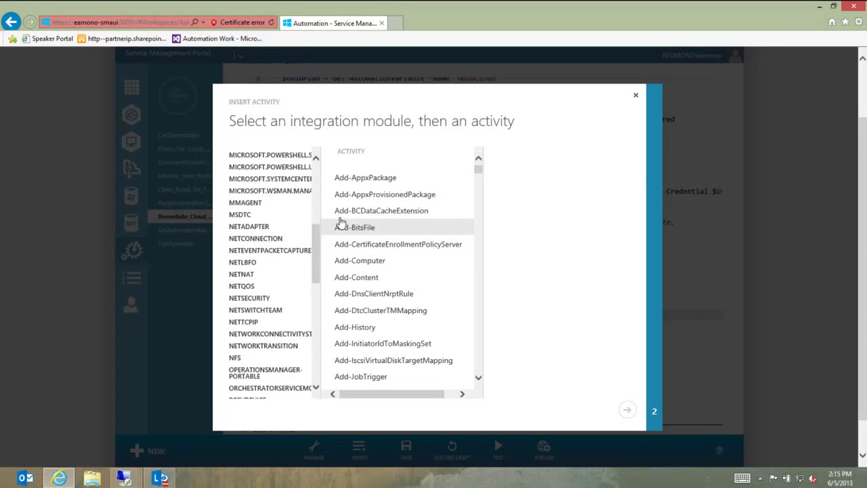
left_click(343, 246)
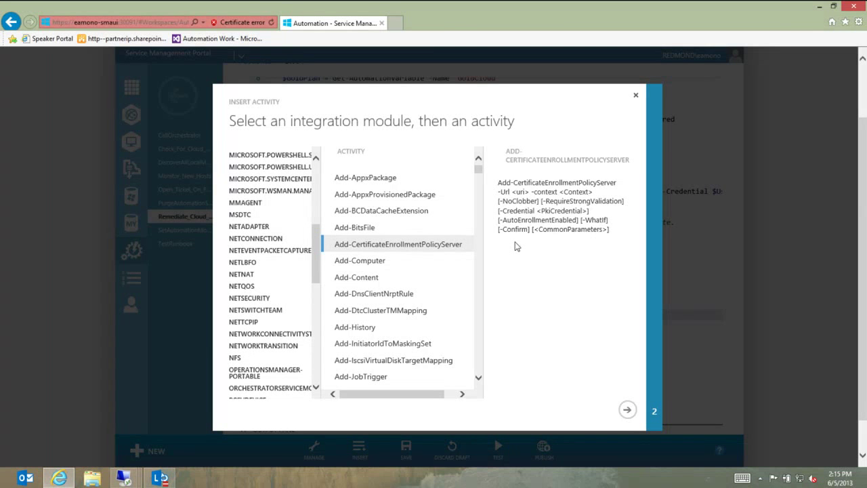
left_click(636, 97)
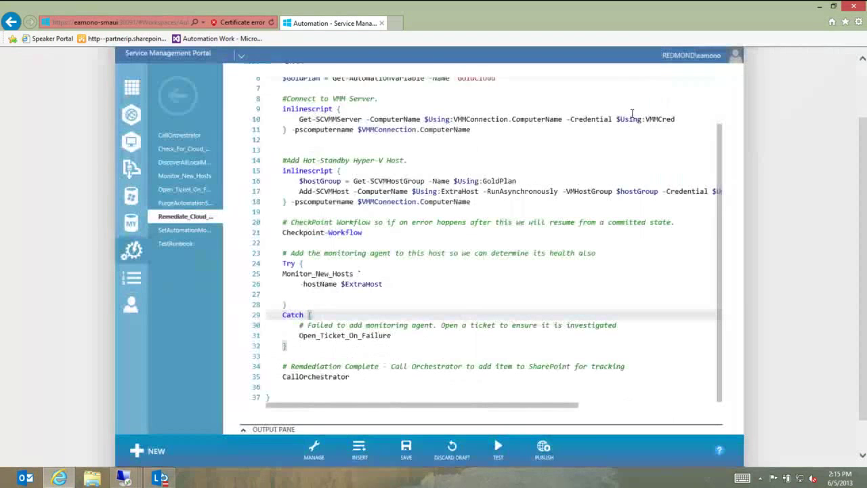
Publish the Remediate_Cloud_By_Adding_Additional_Host runbook and dismiss the completed notifications
left_click(544, 449)
left_click(676, 419)
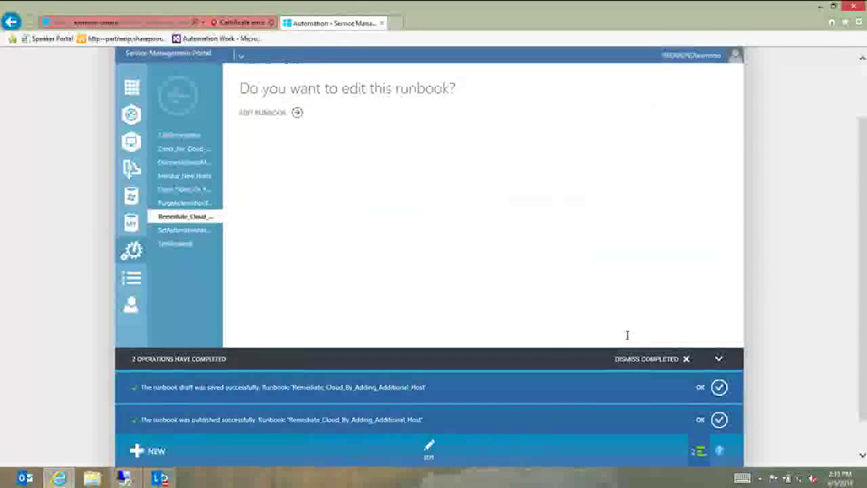
left_click(685, 359)
Return to the runbook list and filter it by "sla"
left_click(183, 103)
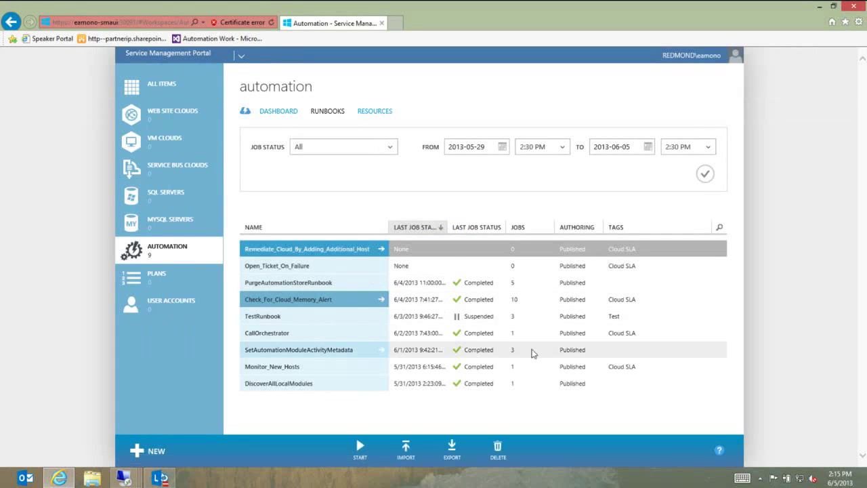
left_click(719, 229)
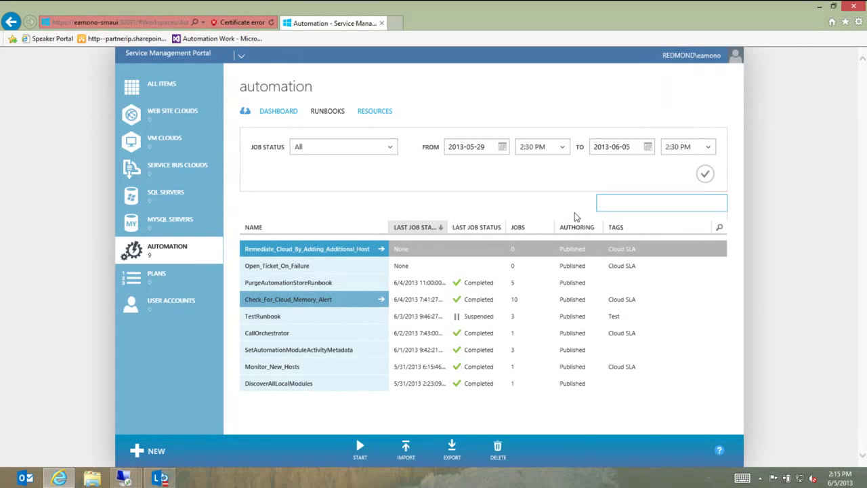
type("sla")
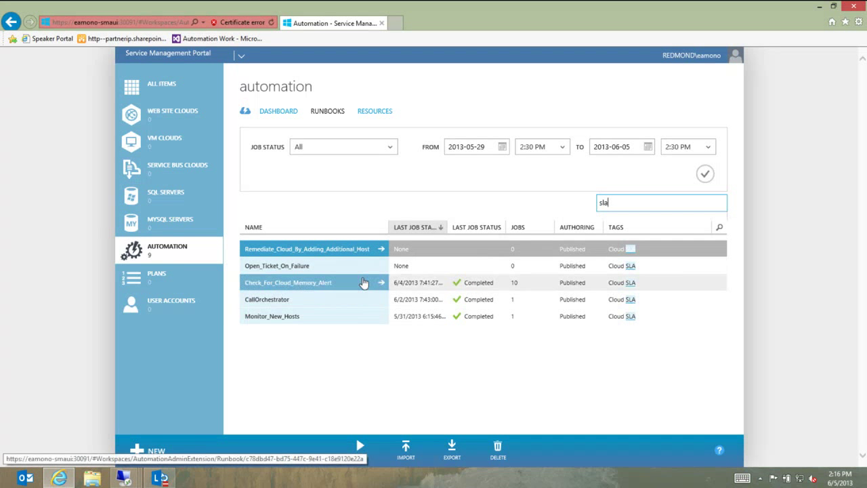
Start the Check_For_Cloud_Memory_Alert runbook and confirm the start request
left_click(393, 284)
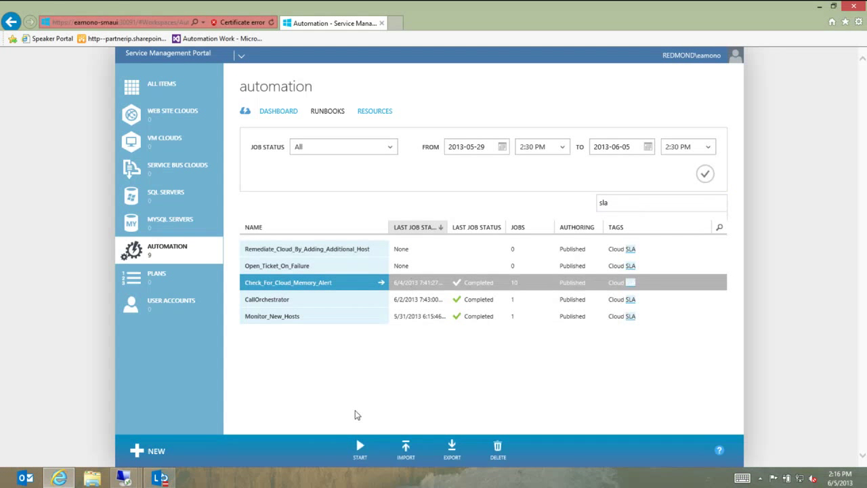
left_click(361, 447)
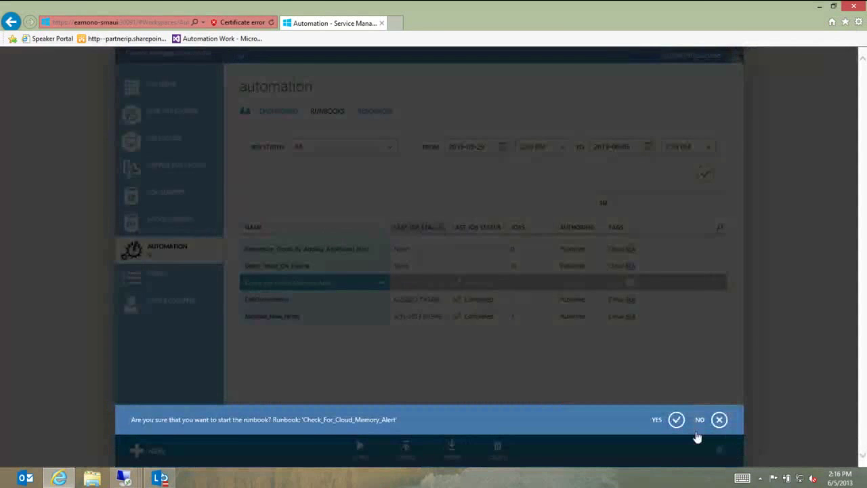
left_click(676, 420)
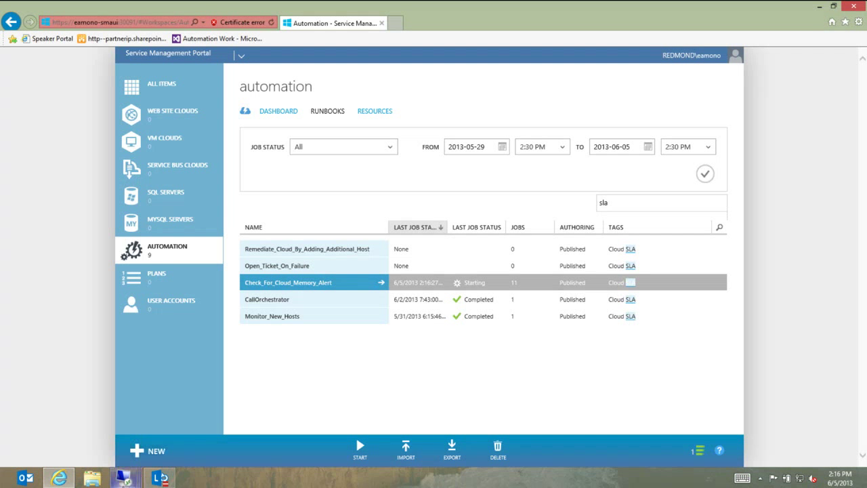
Switch to the Virtual Machine Manager remote session, check the host under the GoldCloudPlan host group, and return to the portal
mouse_move(132, 482)
left_click(185, 425)
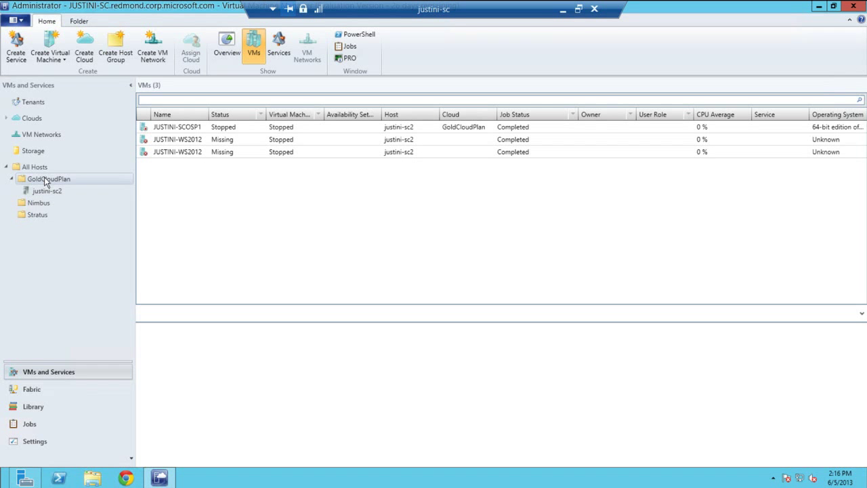
left_click(563, 10)
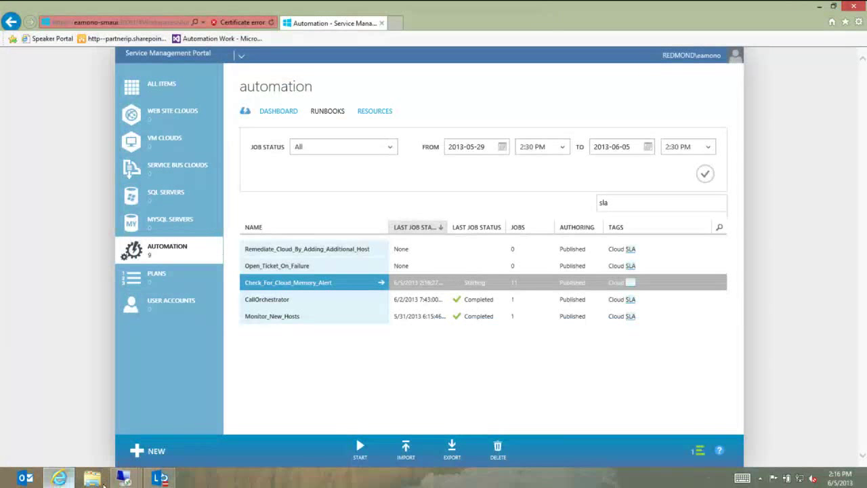
mouse_move(123, 478)
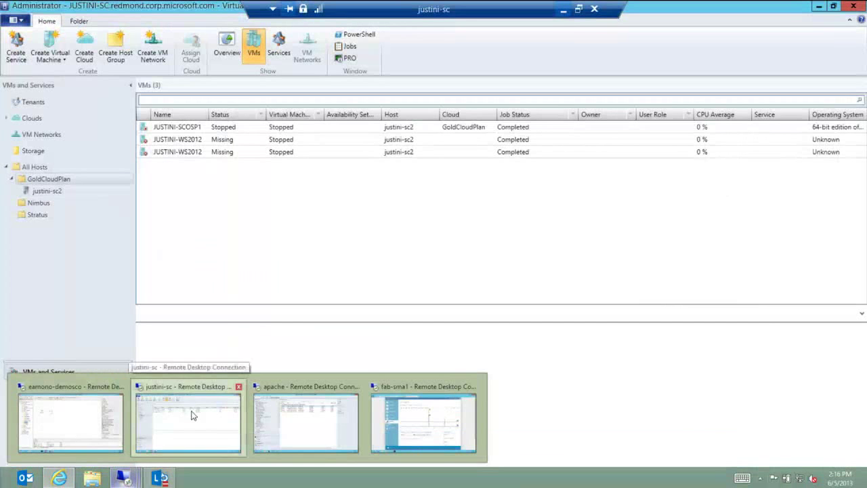
left_click(191, 415)
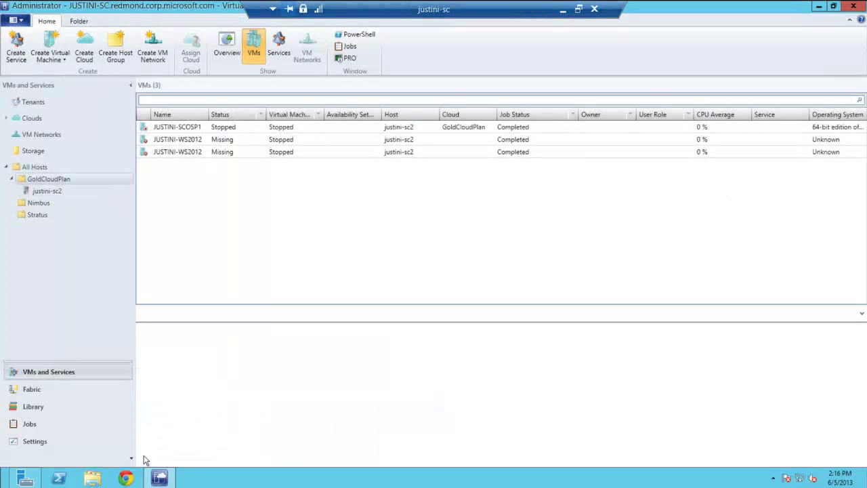
left_click(561, 12)
Switch to the Operations Manager remote session on apache, check the Agent Managed computers, and return to the portal
mouse_move(124, 477)
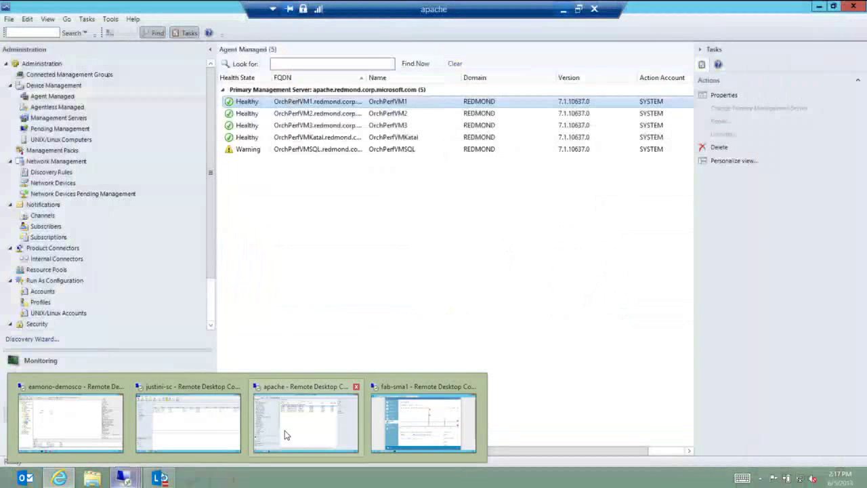
left_click(284, 431)
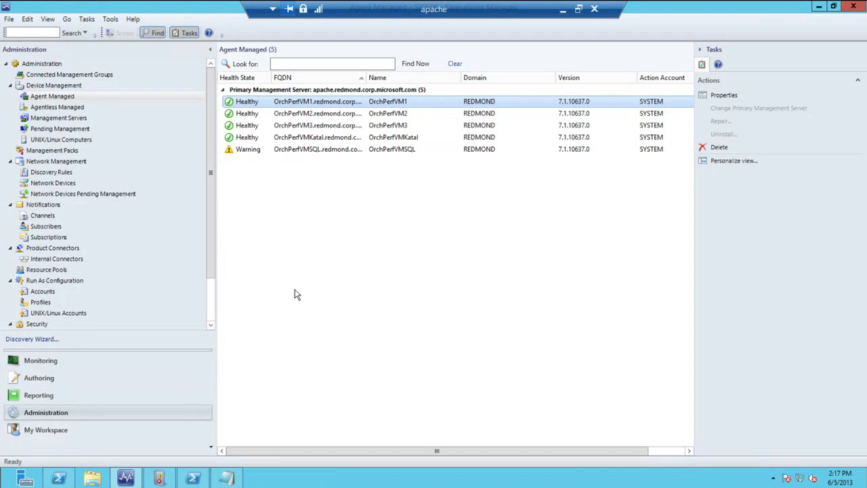
left_click(563, 10)
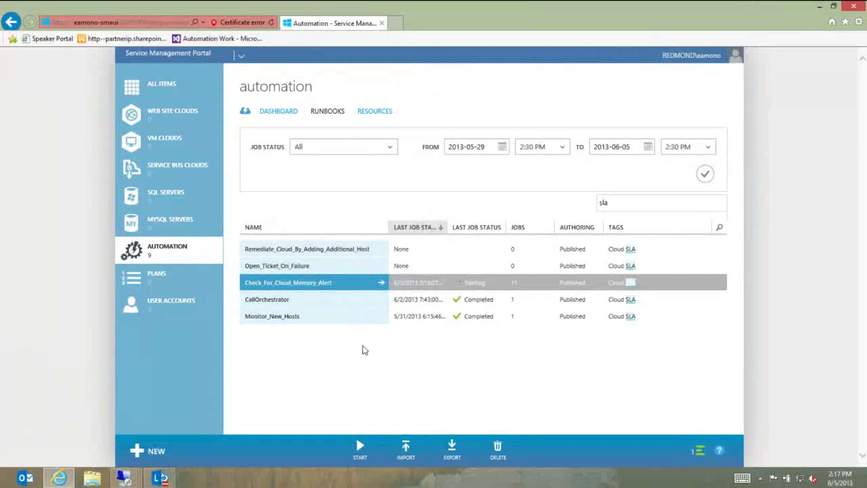
Open the CallOrchestrator runbook's draft for editing and acknowledge the ready-for-edit notification
left_click(382, 306)
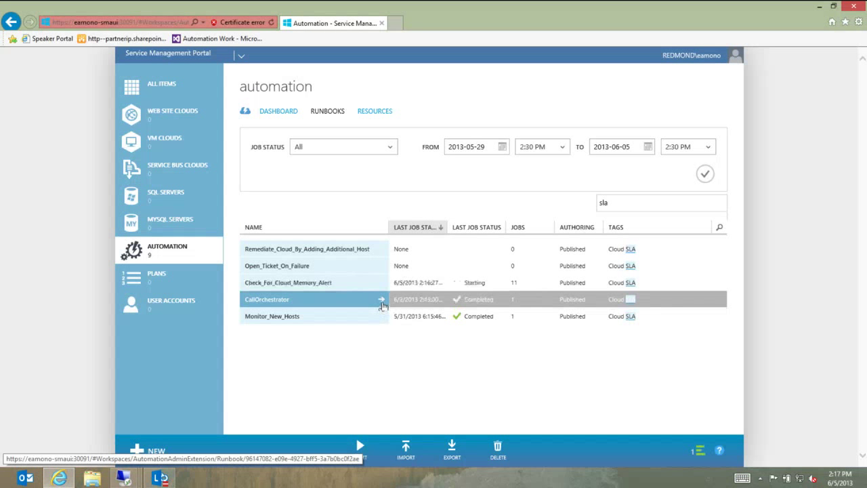
left_click(382, 300)
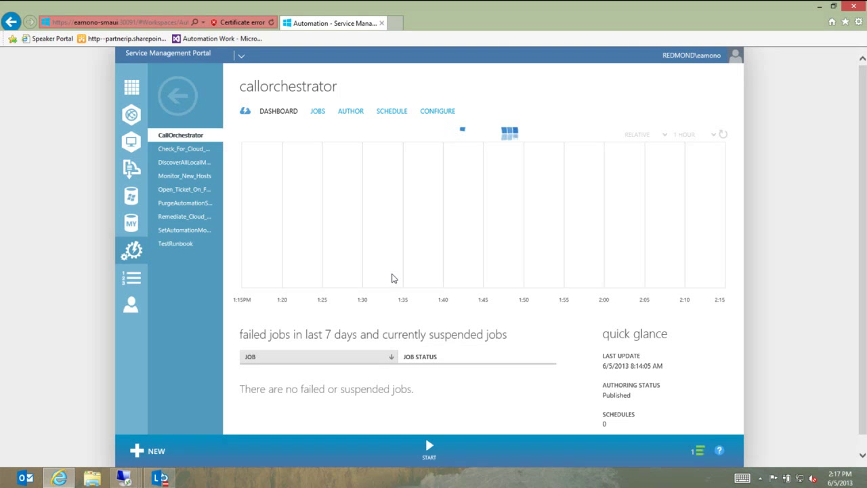
left_click(352, 112)
left_click(295, 134)
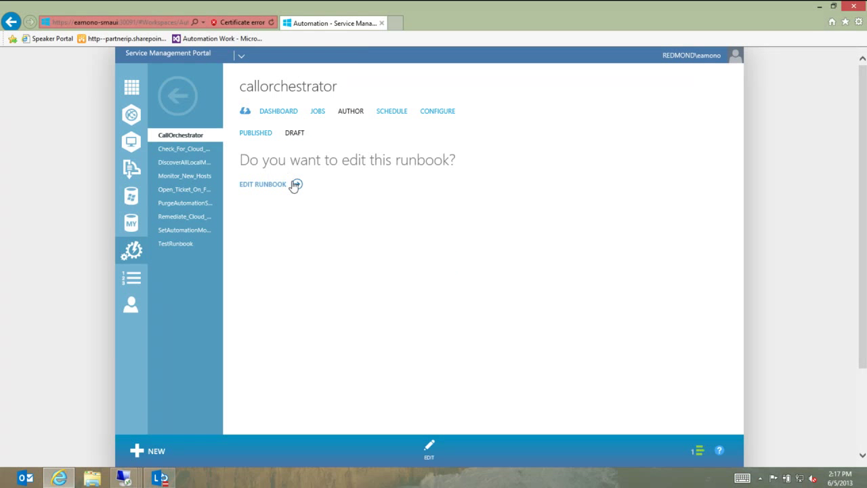
left_click(295, 185)
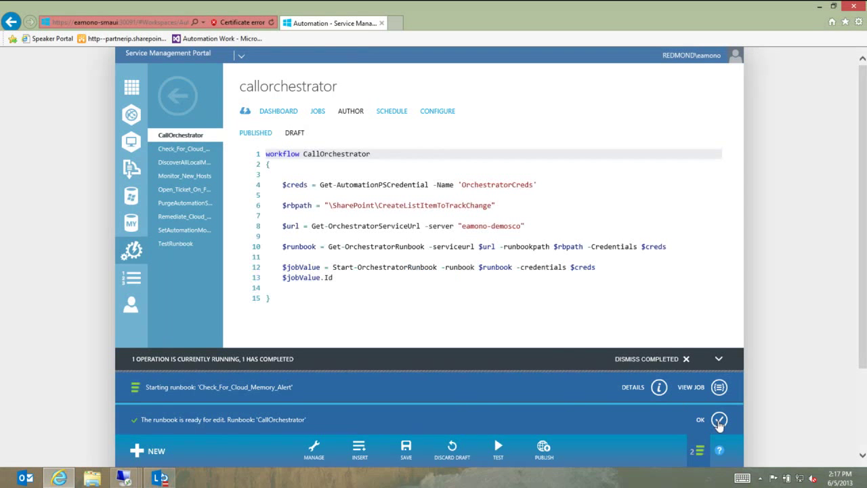
left_click(719, 420)
Examine the CallOrchestrator script's Orchestrator server name on line 8 and the $jobValue variable on line 13
left_click(457, 237)
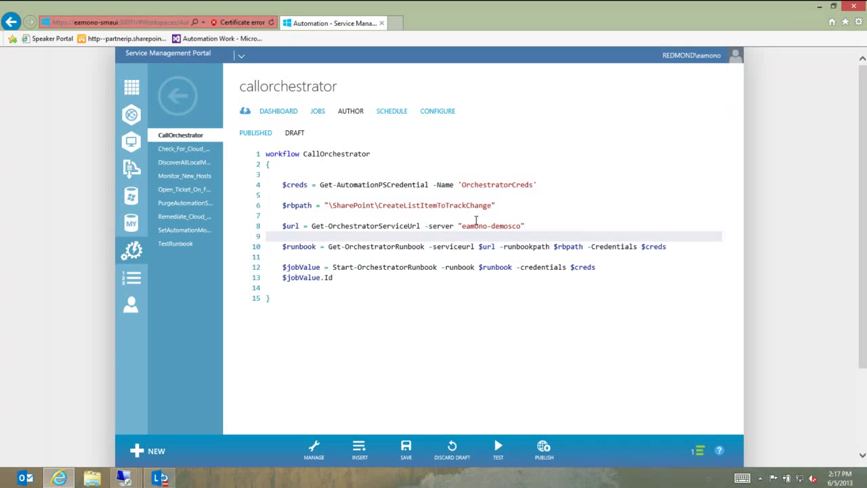
left_click(483, 223)
double_click(483, 224)
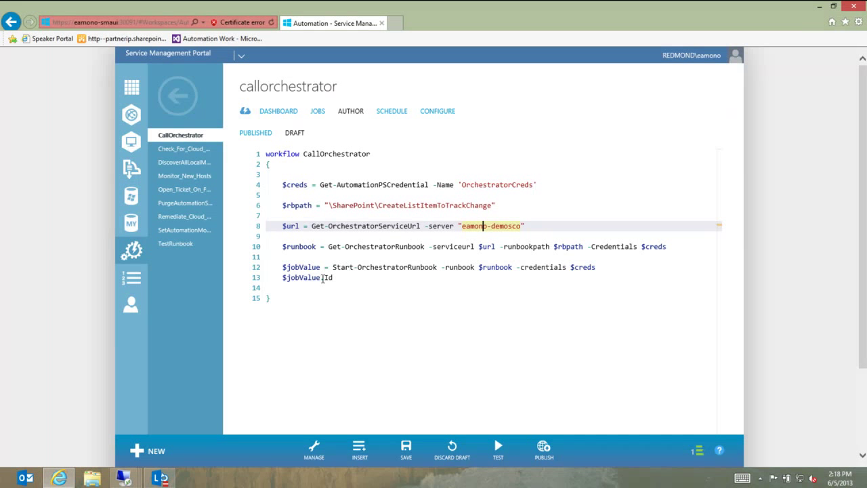
left_click(302, 277)
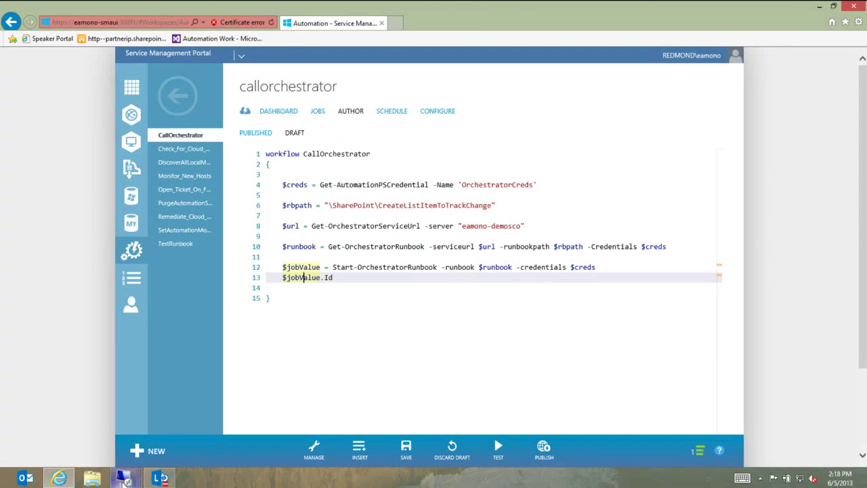
Switch to the Orchestrator Runbook Designer session, inspect the Create Tracking Item activity in CreateListItemToTrackChange, and return to the portal
mouse_move(124, 478)
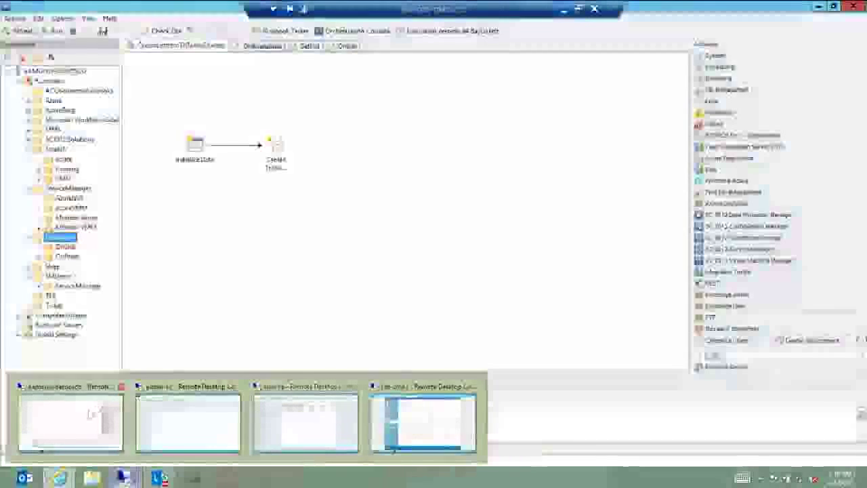
left_click(70, 422)
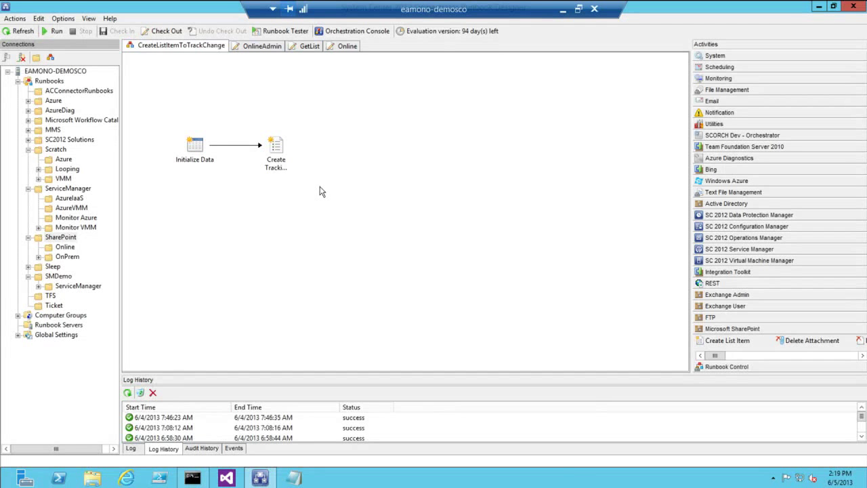
left_click(277, 162)
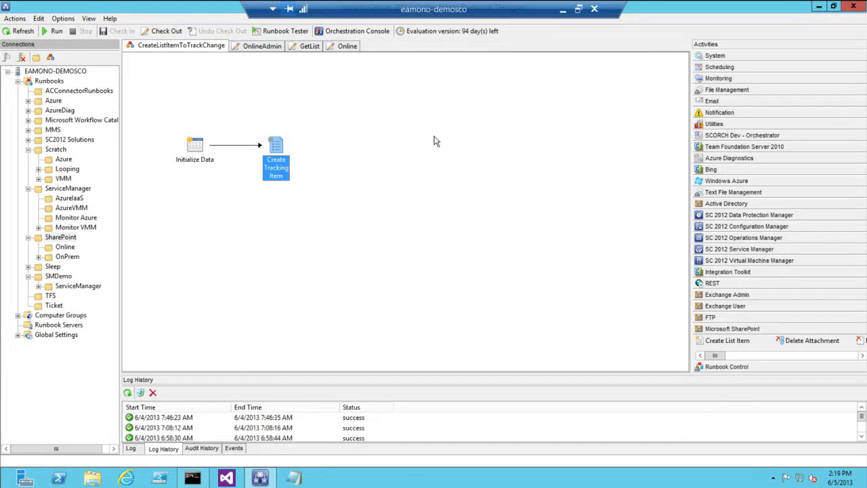
left_click(563, 10)
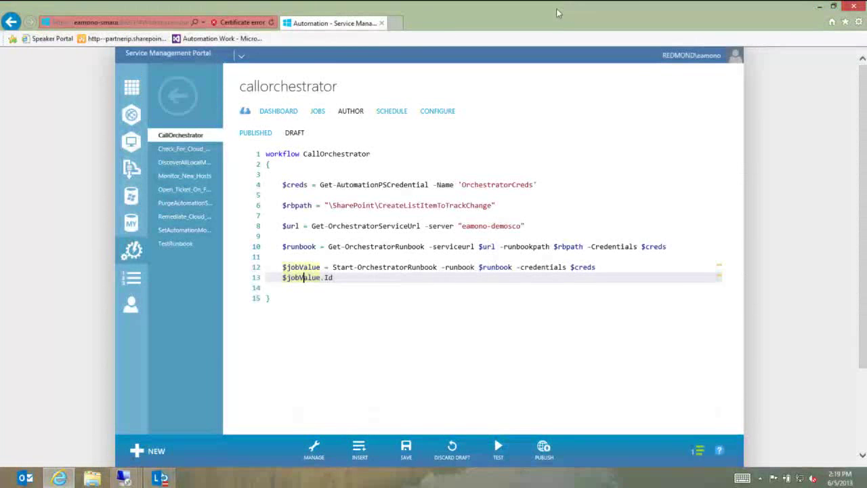
Return to the runbook list and open the summary of Check_For_Cloud_Memory_Alert's most recent job
left_click(178, 96)
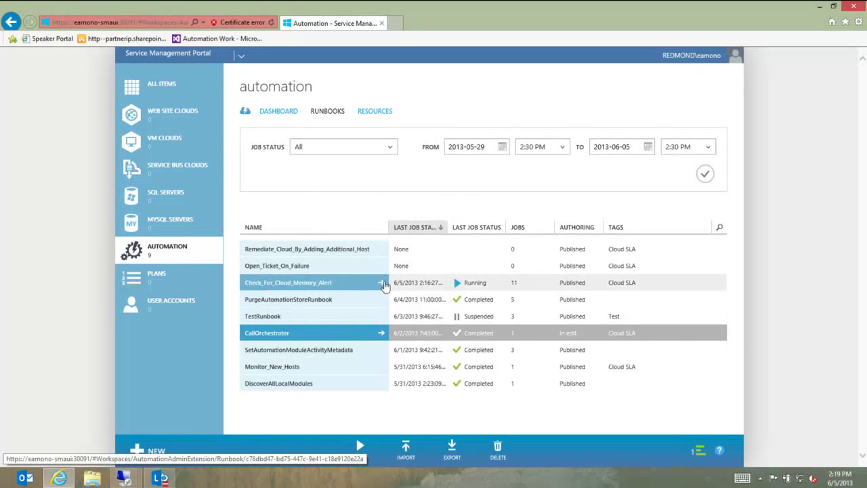
left_click(380, 287)
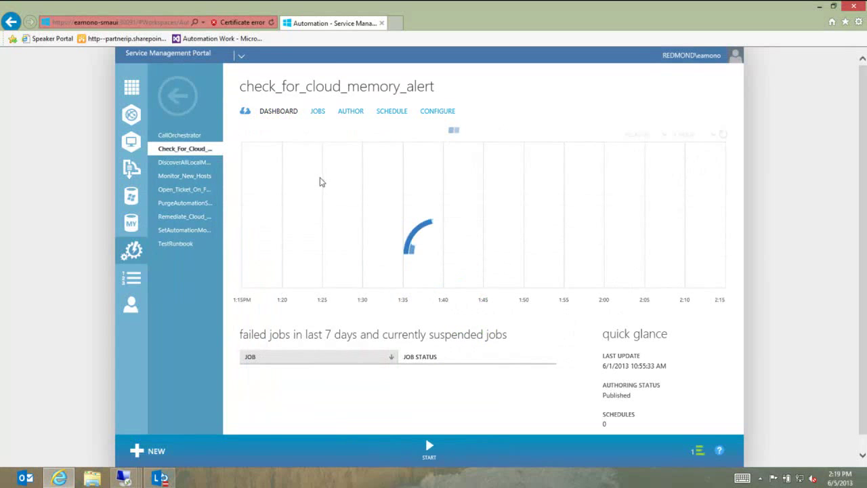
left_click(316, 111)
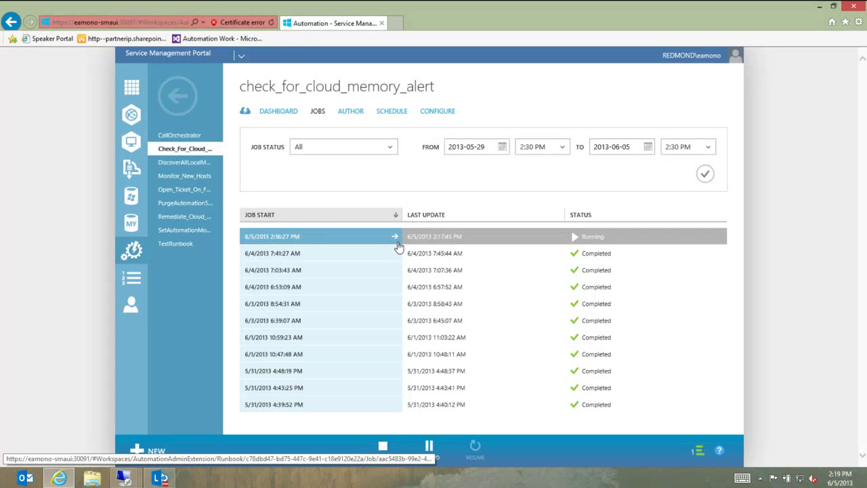
left_click(398, 245)
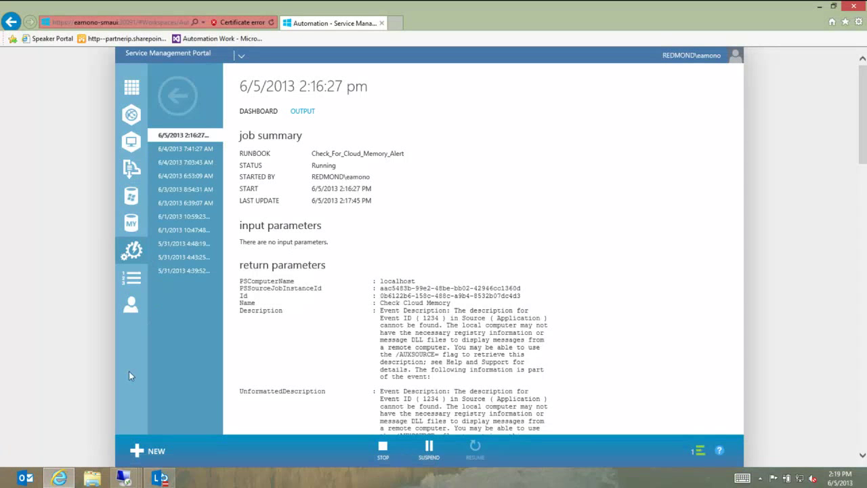
Switch to the Virtual Machine Manager session, review the latest Add virtual machine host job's details in the job history, and return to the portal
mouse_move(124, 478)
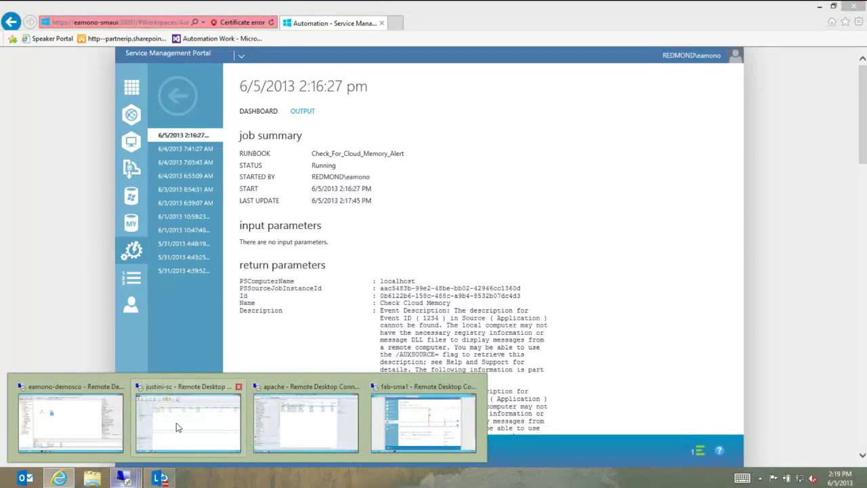
left_click(179, 427)
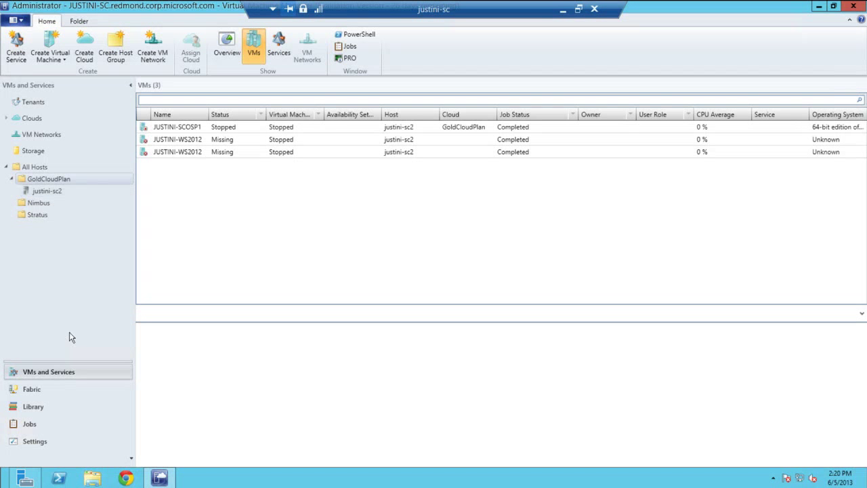
left_click(23, 423)
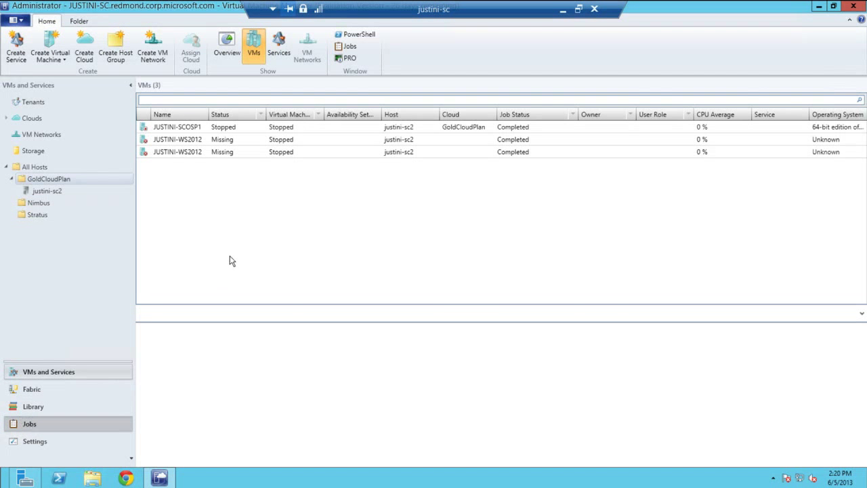
left_click(201, 140)
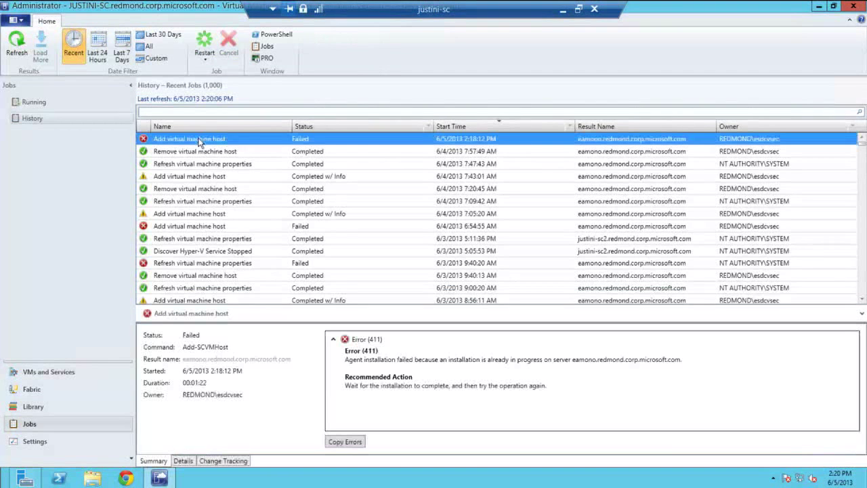
left_click(382, 364)
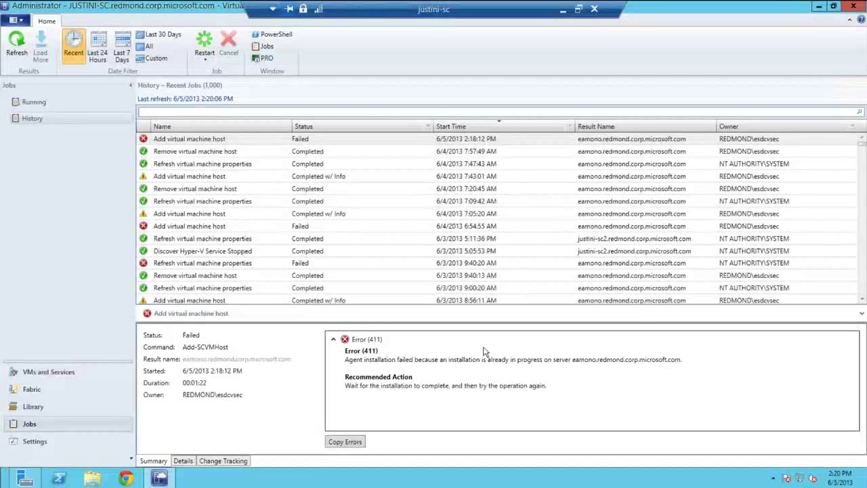
left_click(565, 15)
Switch to the Operations Manager session on apache, check Pending Management, and reload the Agent Managed list
mouse_move(124, 478)
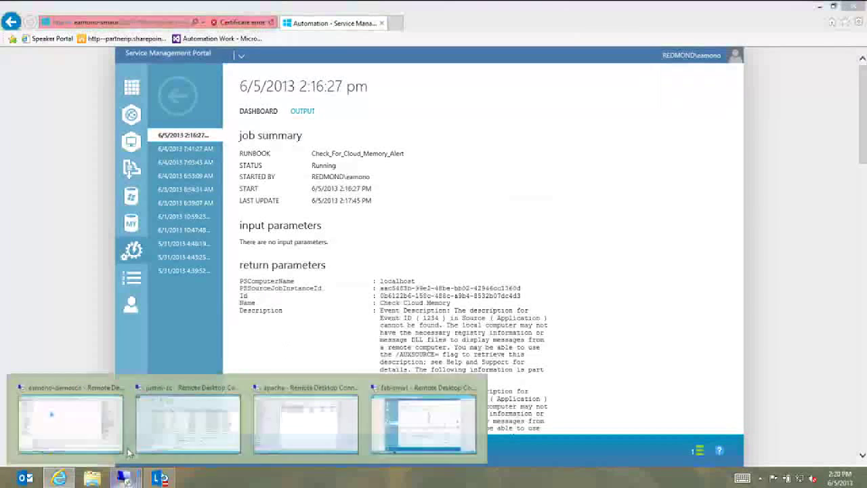
left_click(305, 427)
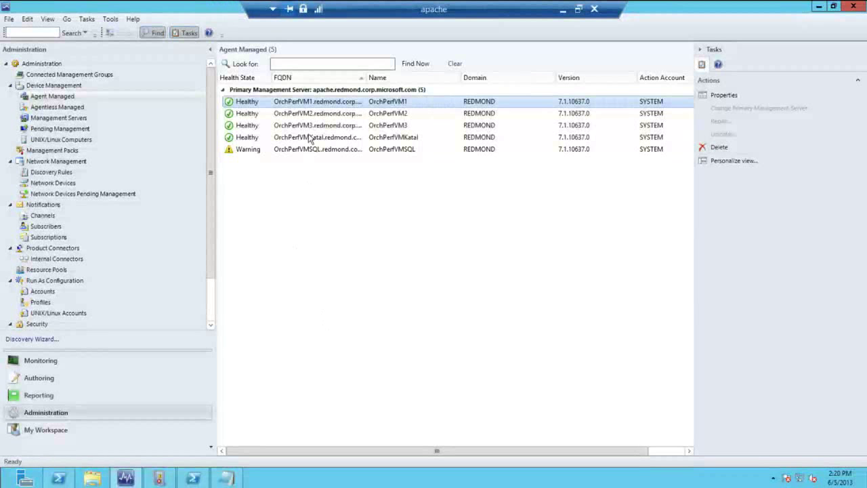
scroll(210, 252, "down", 1)
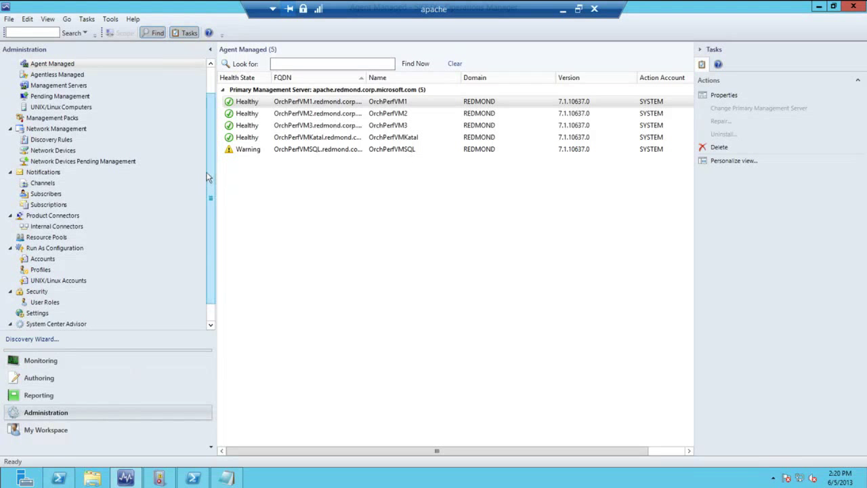
scroll(119, 136, "up", 1)
left_click(62, 118)
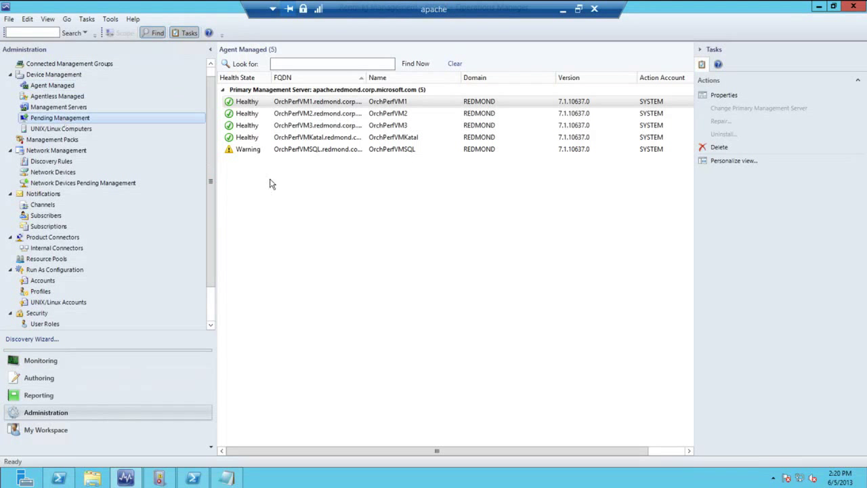
left_click(62, 90)
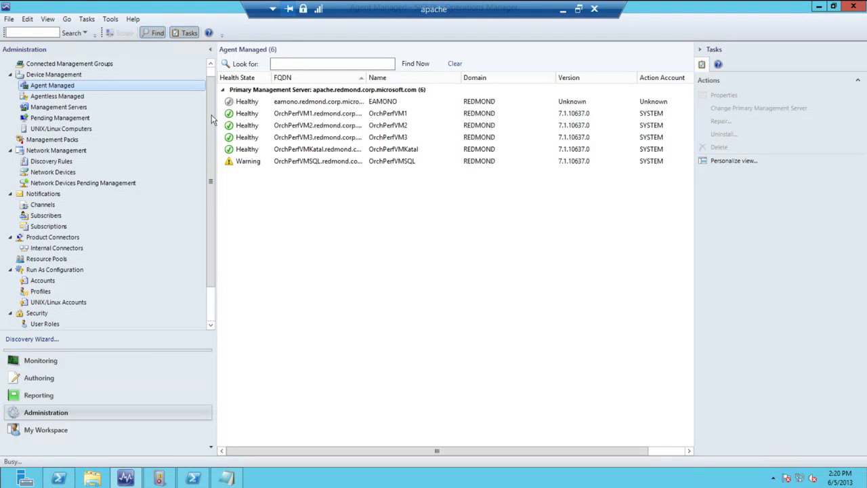
Select the newly added host in the Agent Managed list and return from the apache session to the portal
left_click(280, 105)
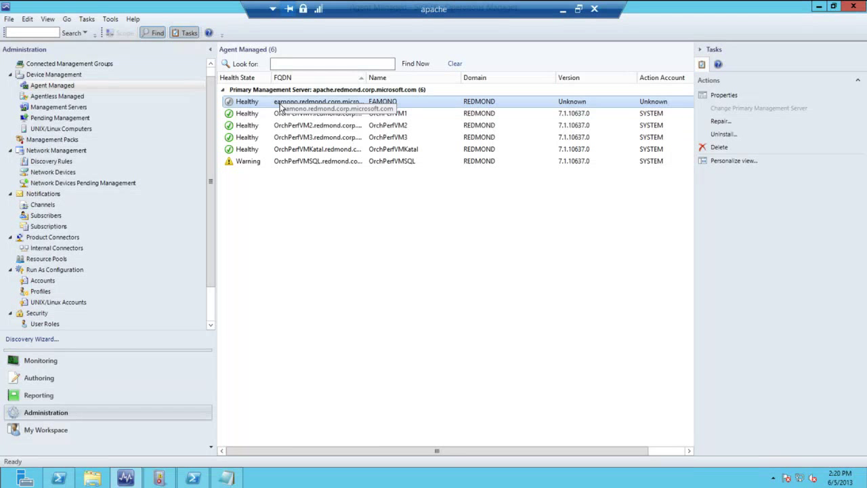
left_click(563, 10)
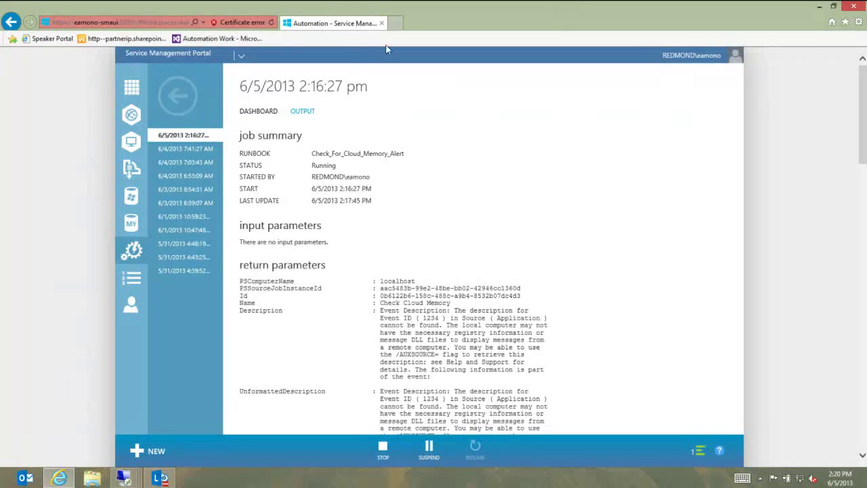
Open the bookmarked SharePoint site in a new browser tab, check the tracking list's items, and return to the portal
left_click(397, 23)
left_click(111, 39)
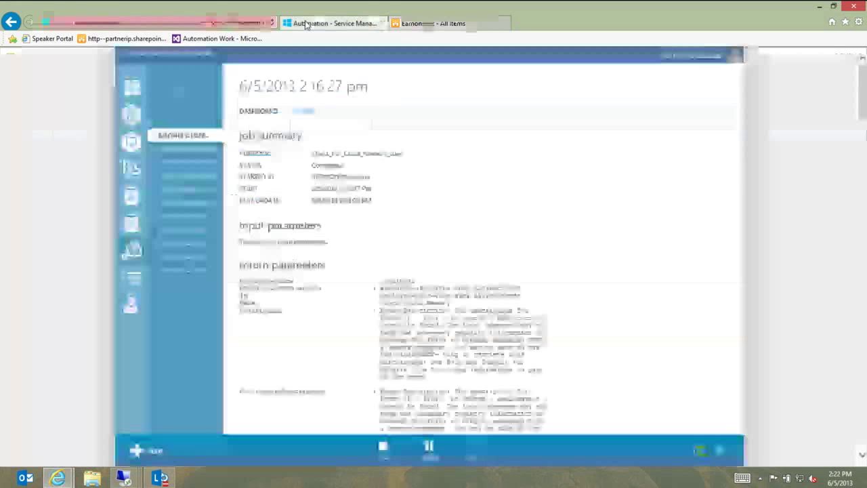
left_click(305, 23)
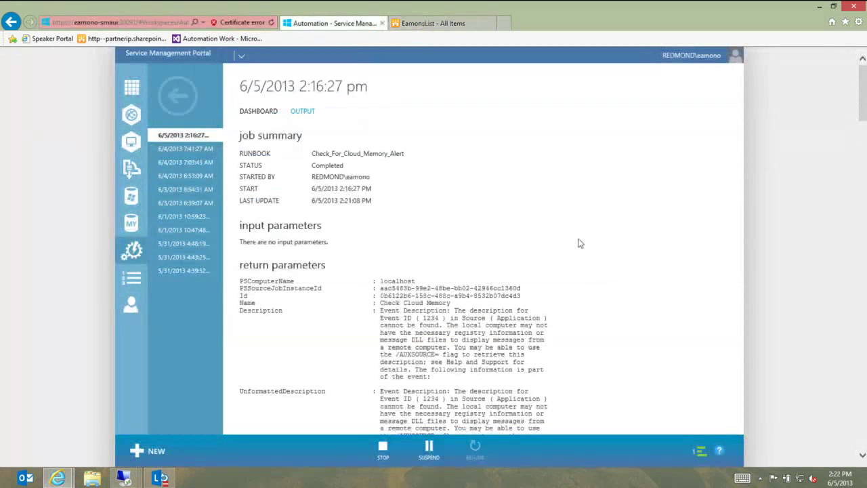
Open the output of the 6/5/2013 2:16:27 PM job and review its progress entries through to the Start-OrchestratorRunbook activities
mouse_move(863, 122)
left_mouse_down()
mouse_move(845, 179)
mouse_move(806, 244)
mouse_move(750, 304)
mouse_move(801, 257)
mouse_move(818, 256)
mouse_move(797, 300)
mouse_move(805, 228)
mouse_move(840, 121)
mouse_move(864, 107)
left_mouse_up()
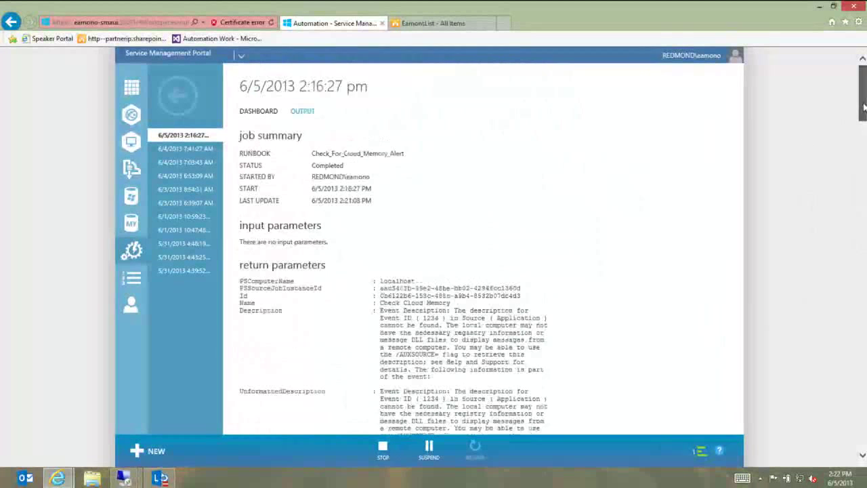
left_click(298, 112)
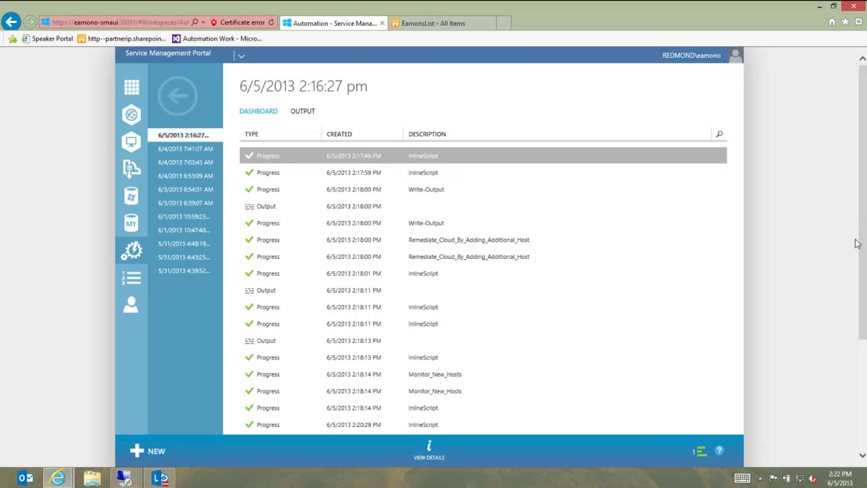
left_click_drag(865, 254, 846, 378)
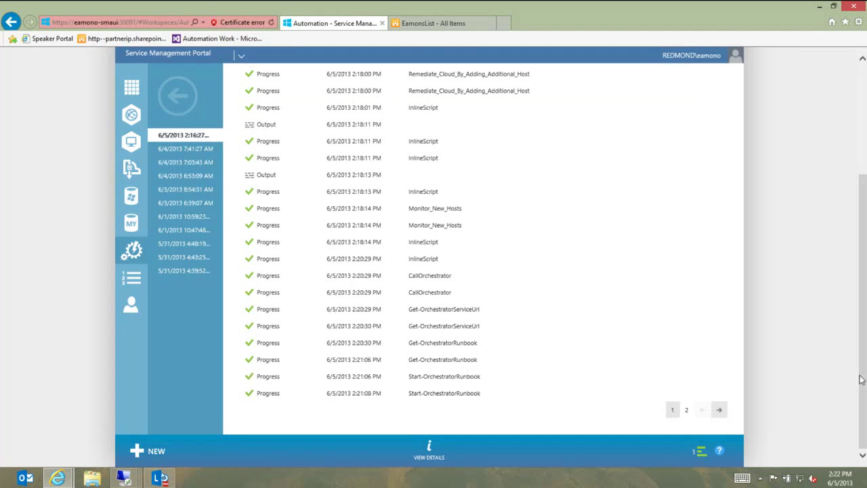
left_click_drag(862, 379, 756, 204)
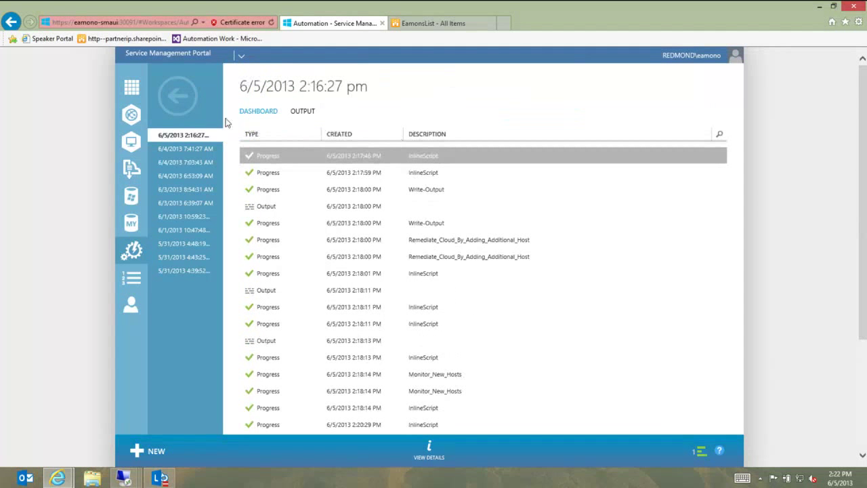
Leave the Check_For_Cloud_Memory_Alert job and open the overall Automation dashboard
left_click(176, 98)
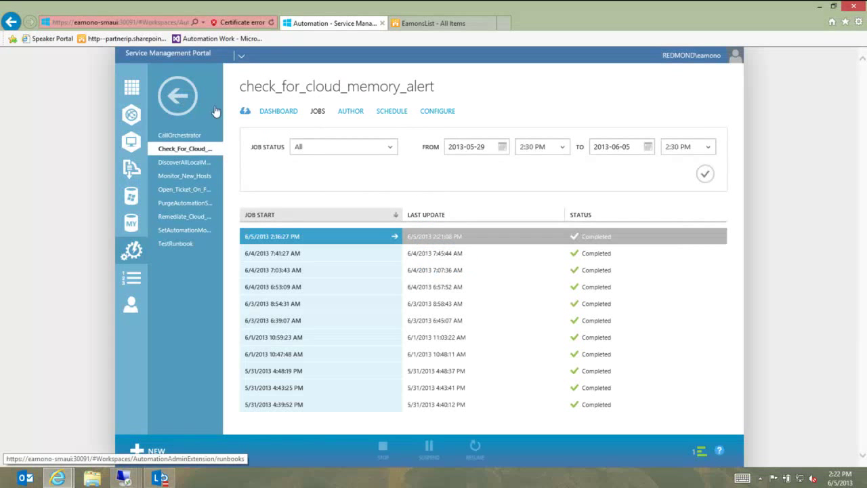
left_click(195, 99)
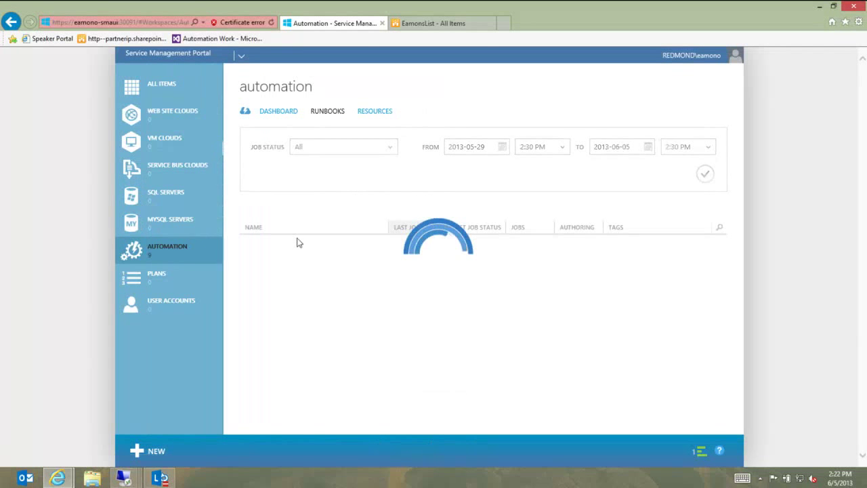
left_click(273, 112)
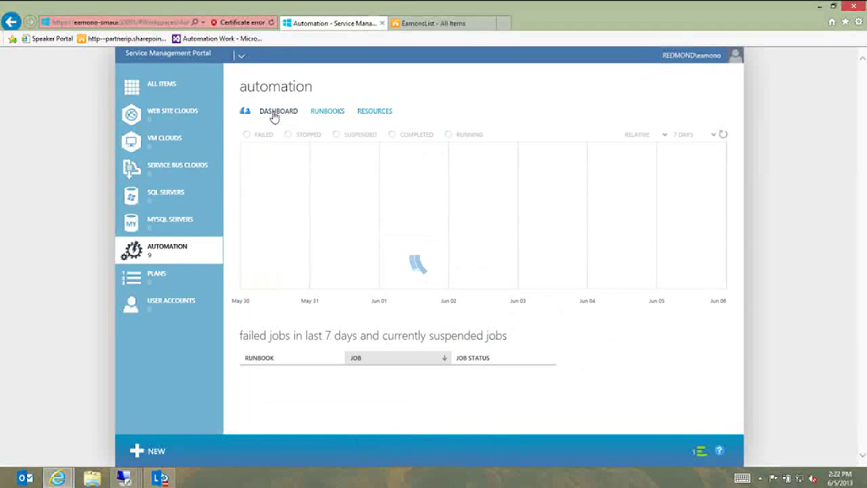